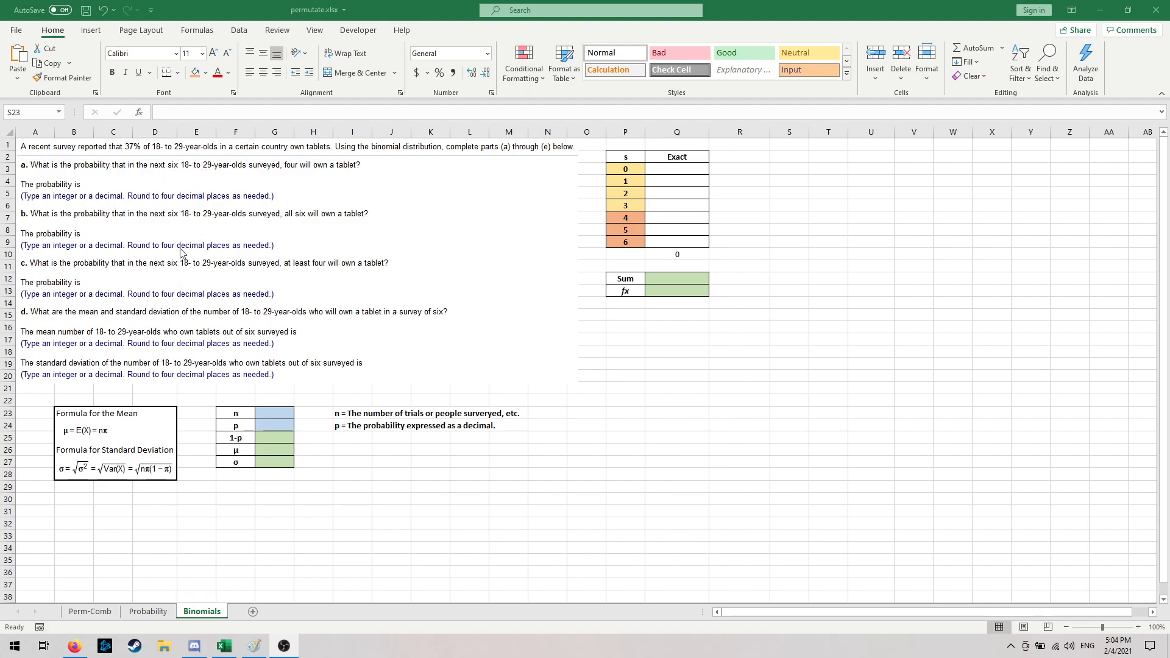
- Enter 6 for n in cell G23 and 0.37 for p in cell G24
click(269, 414)
text(6)
key(Return)
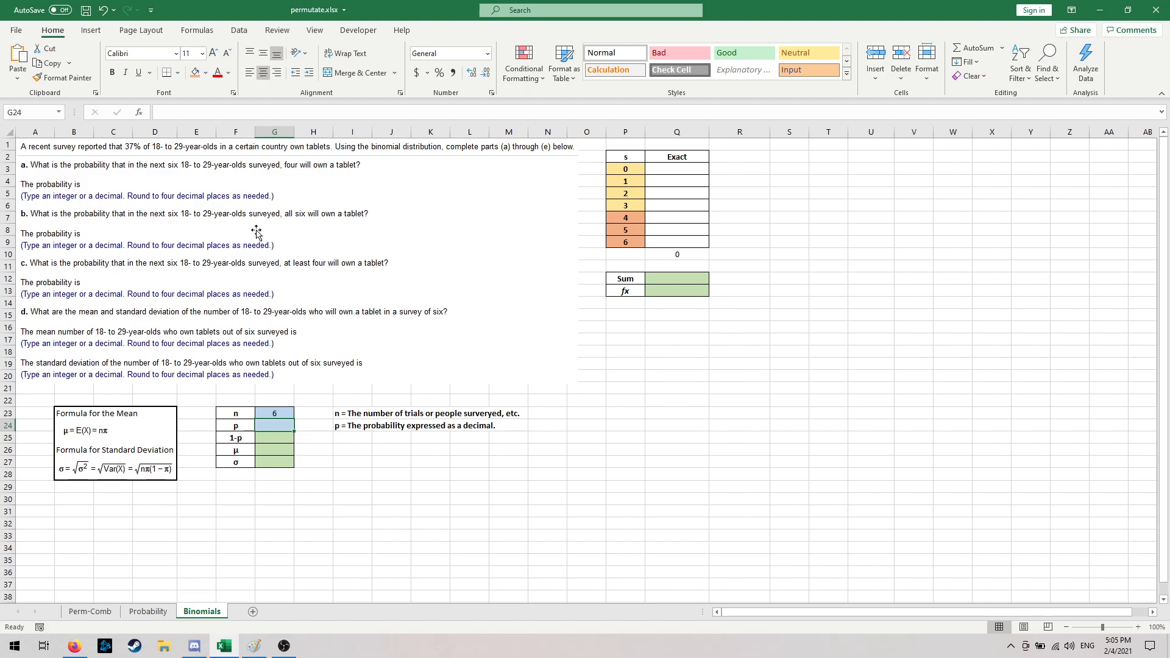
text(0.37)
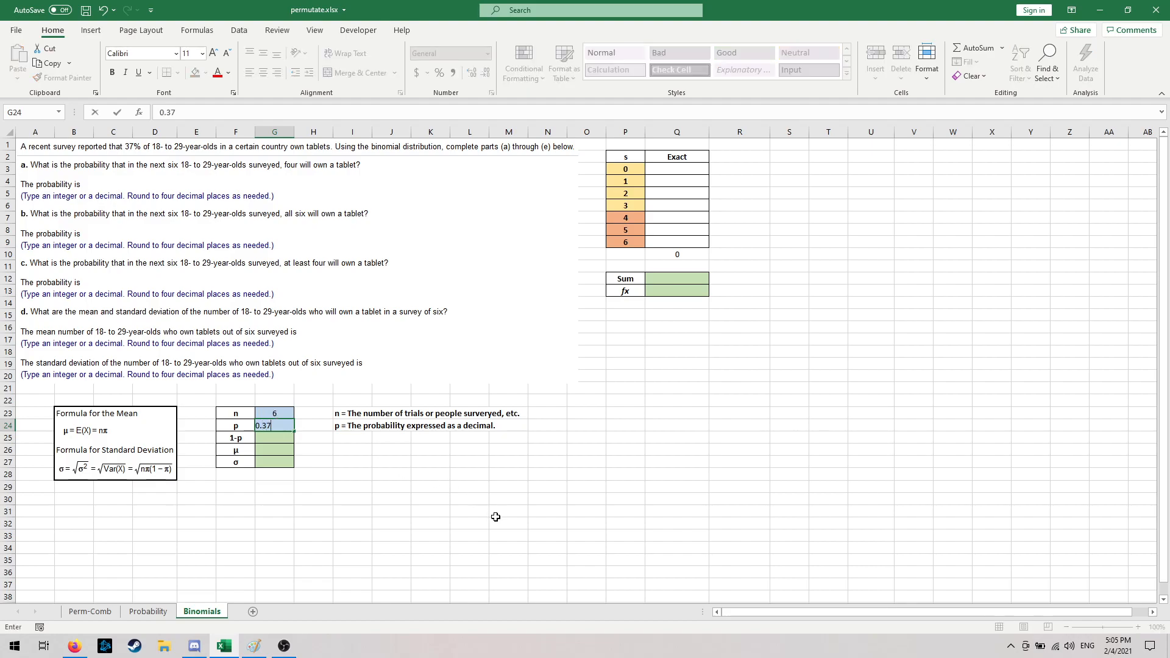
key(Return)
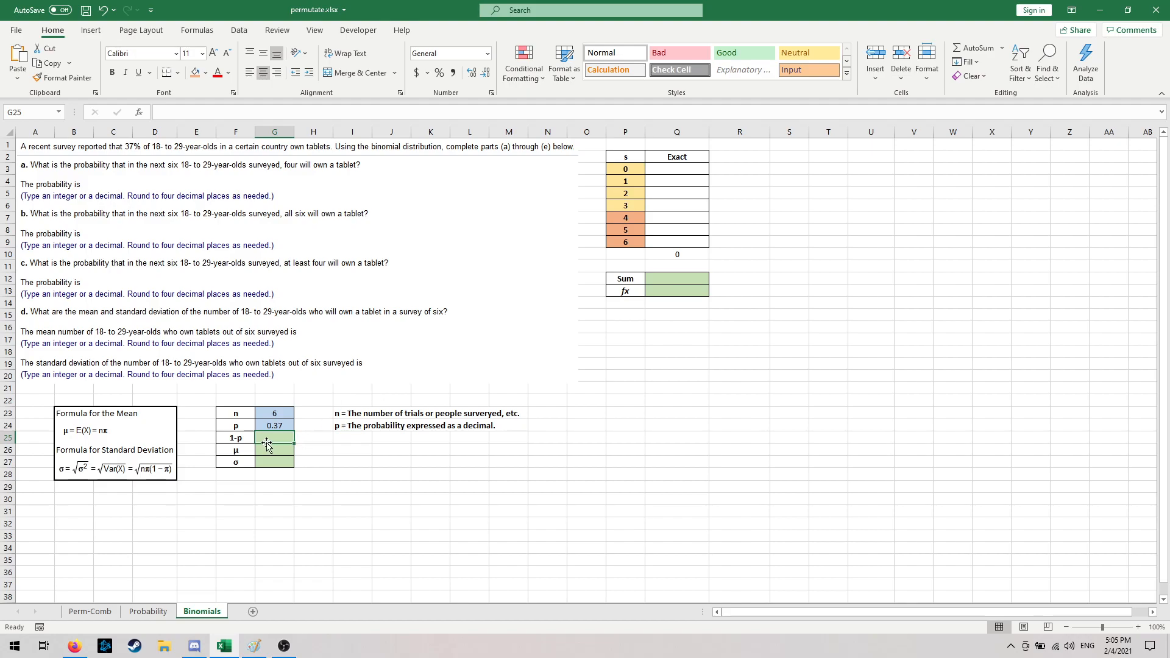
- Calculate 1-p in cell G25 by subtracting the p value in G24 from 1
click(307, 452)
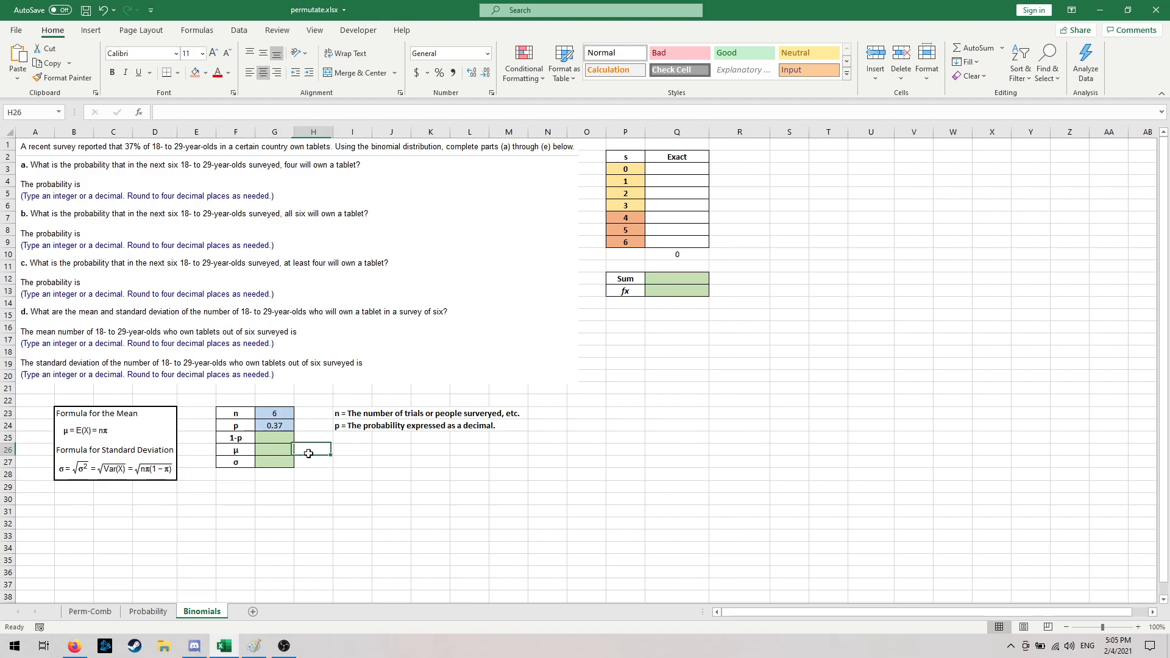
click(277, 442)
text(=)
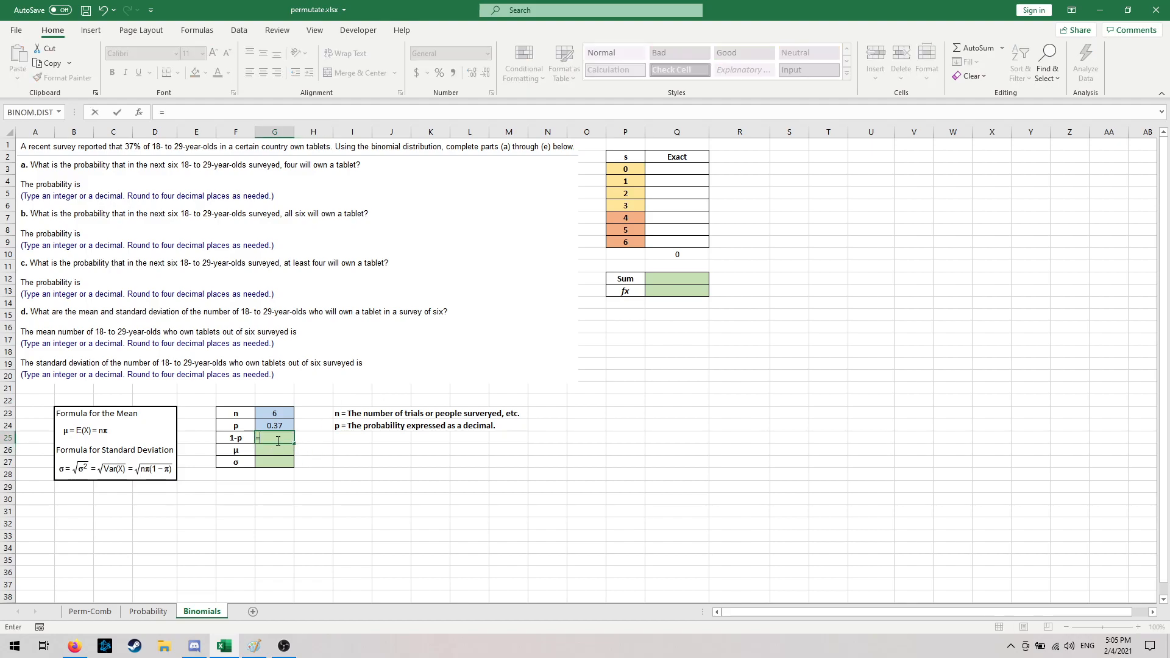
text(1-)
click(282, 423)
key(Return)
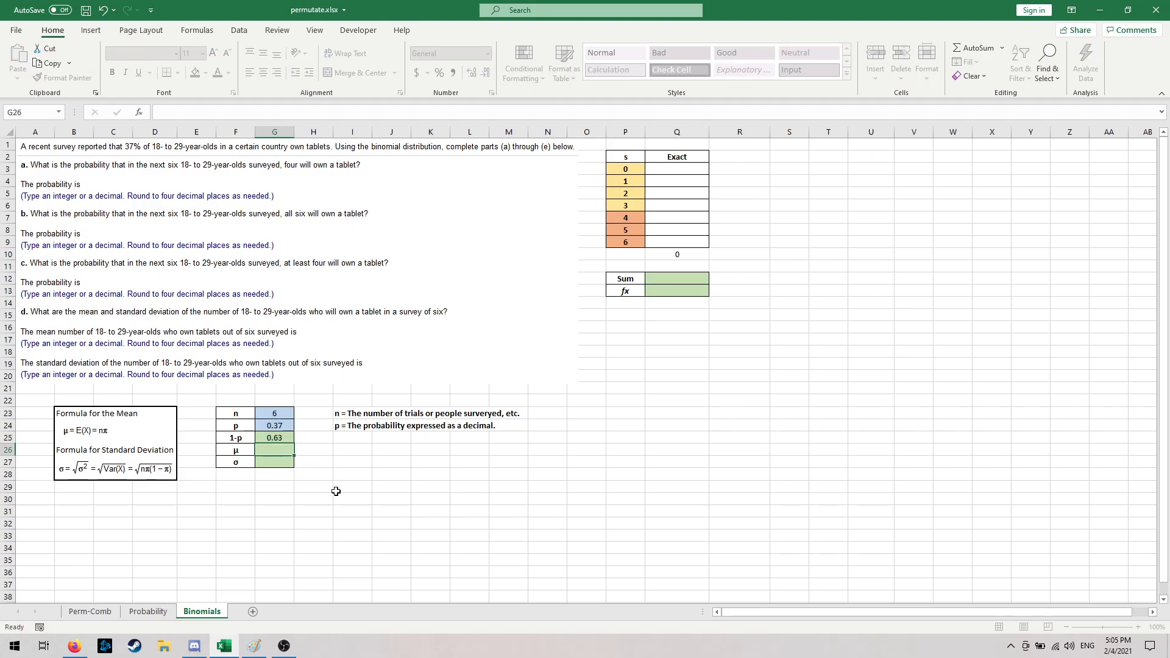
- Calculate the mean μ in cell G26 with the formula =G23*G24
click(307, 442)
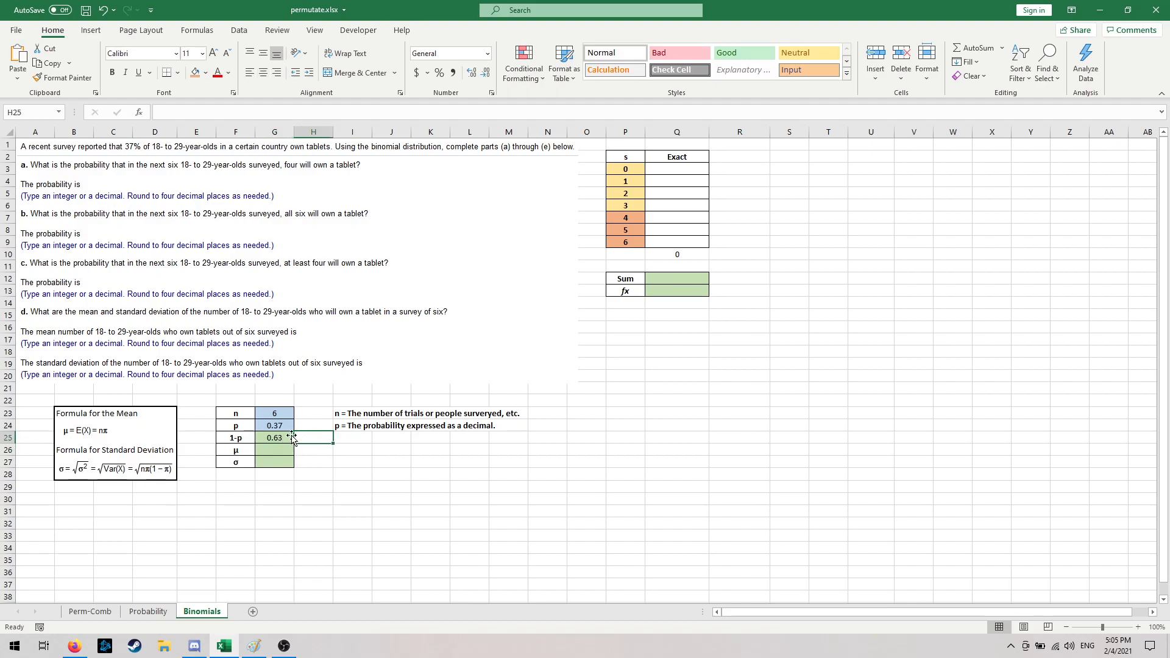
click(305, 426)
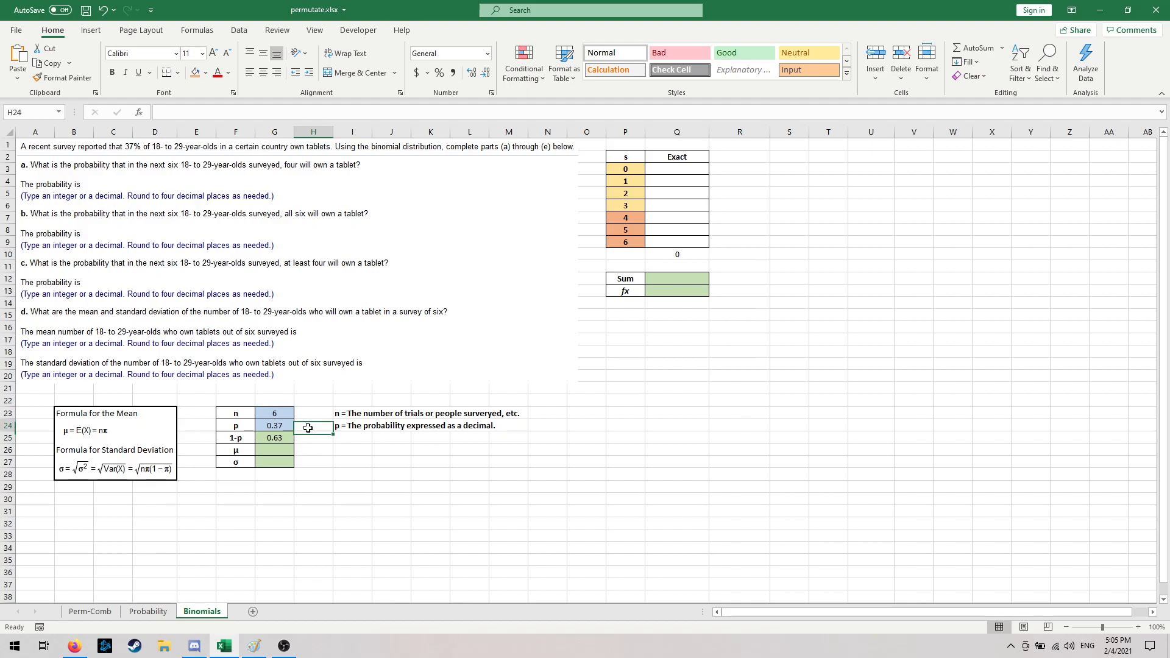
click(286, 452)
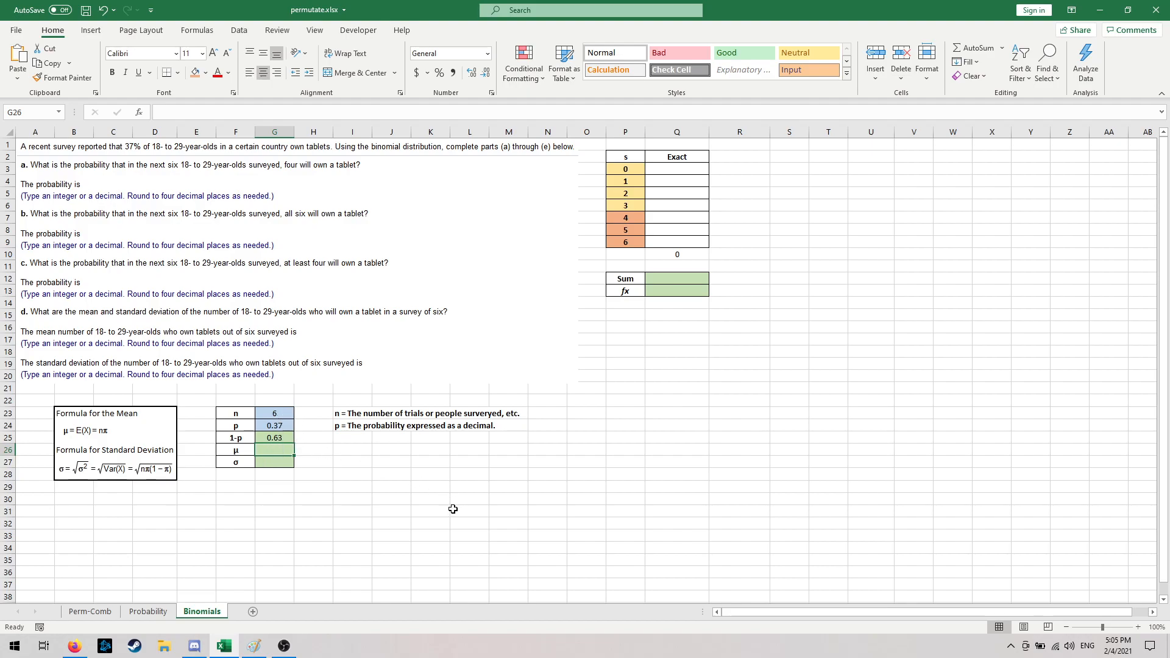
text(=)
click(289, 414)
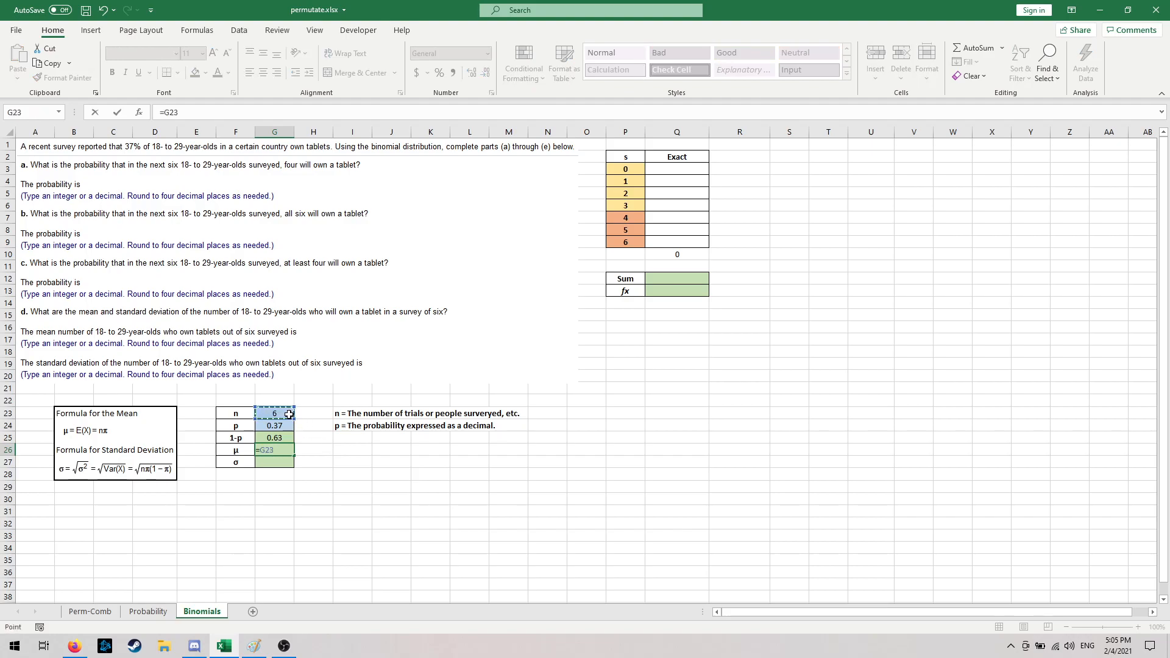
text(*)
click(282, 426)
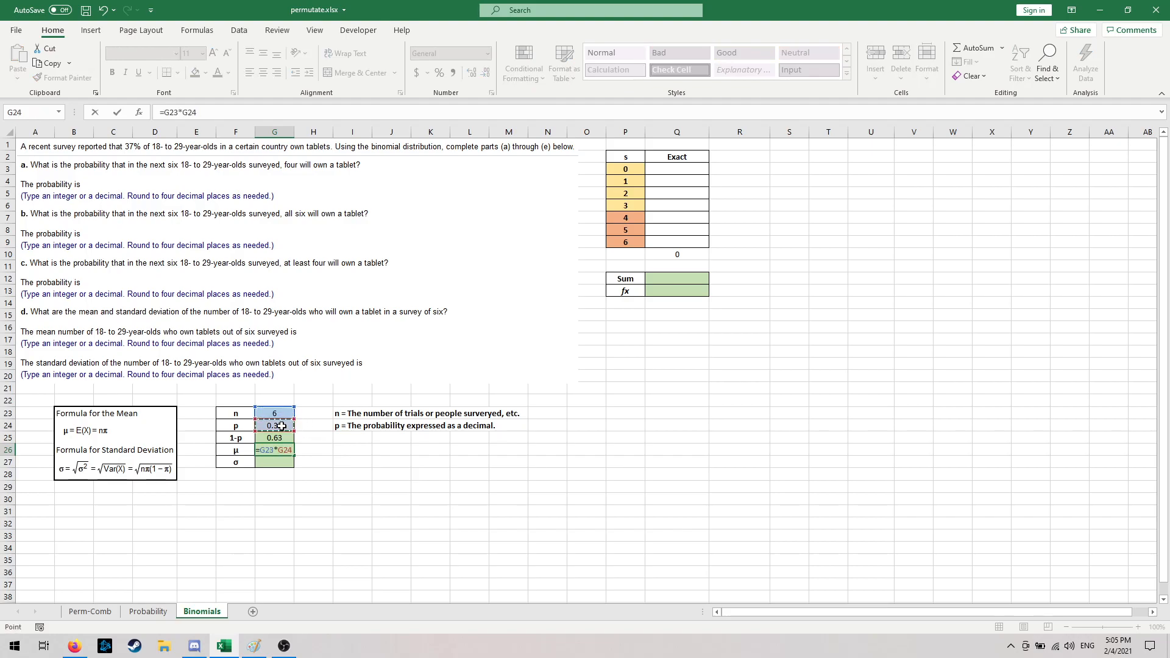
key(Return)
click(284, 448)
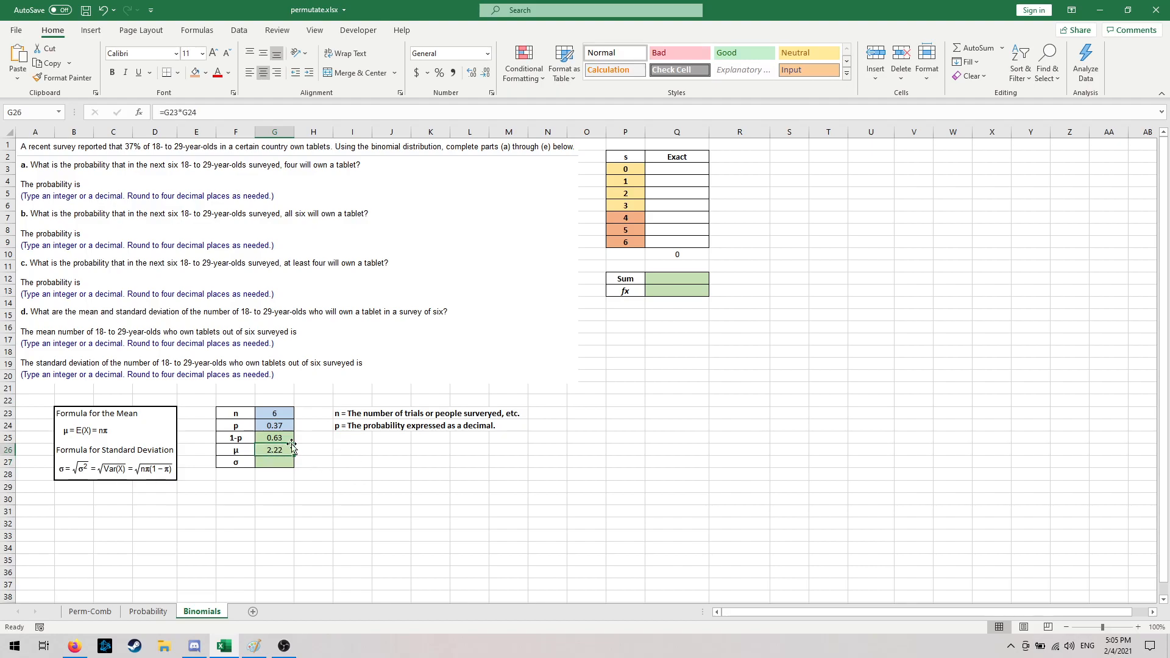
- Delete the blank picture covering the answer for the mean number of tablet owners in part d
click(314, 333)
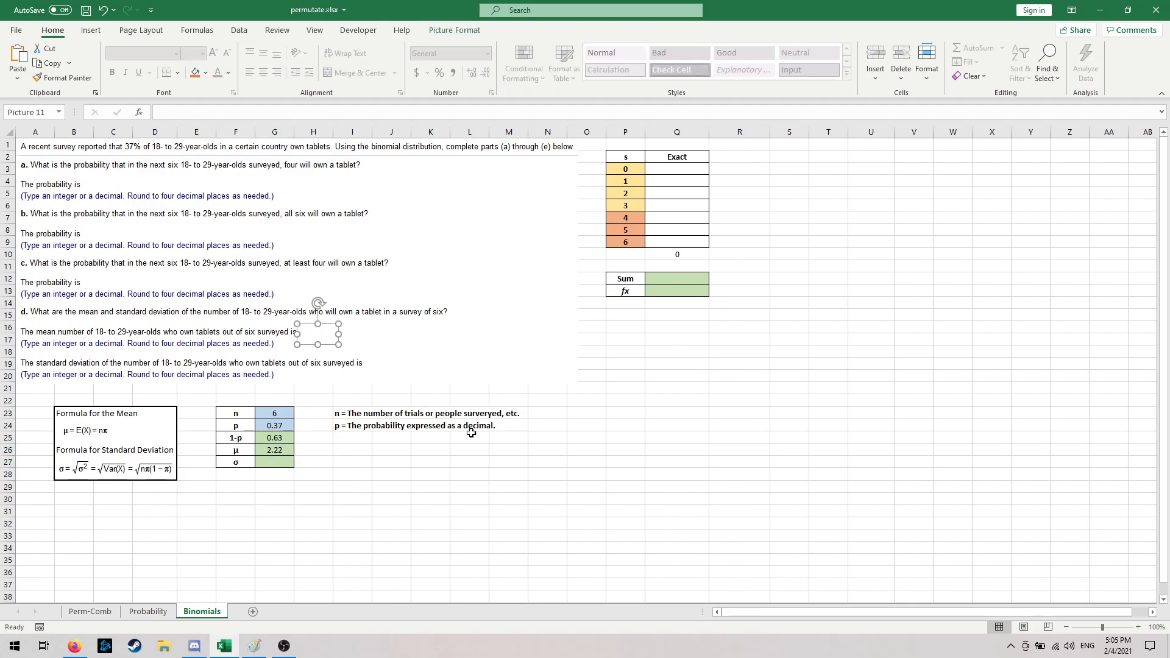
key(Delete)
click(445, 520)
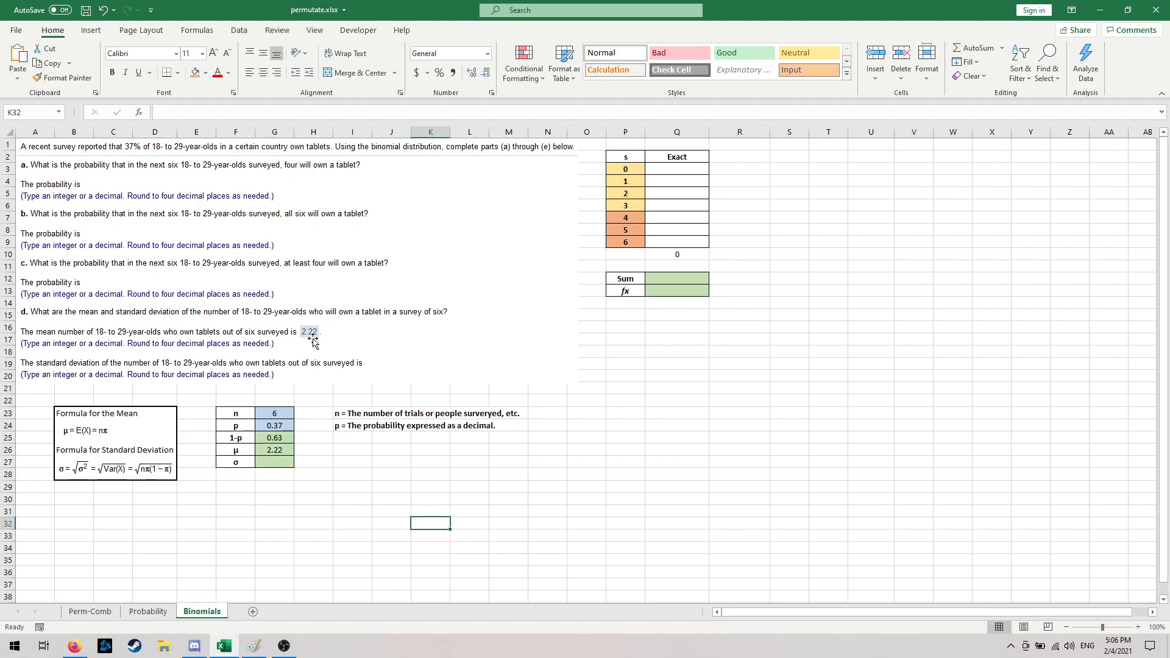
click(324, 487)
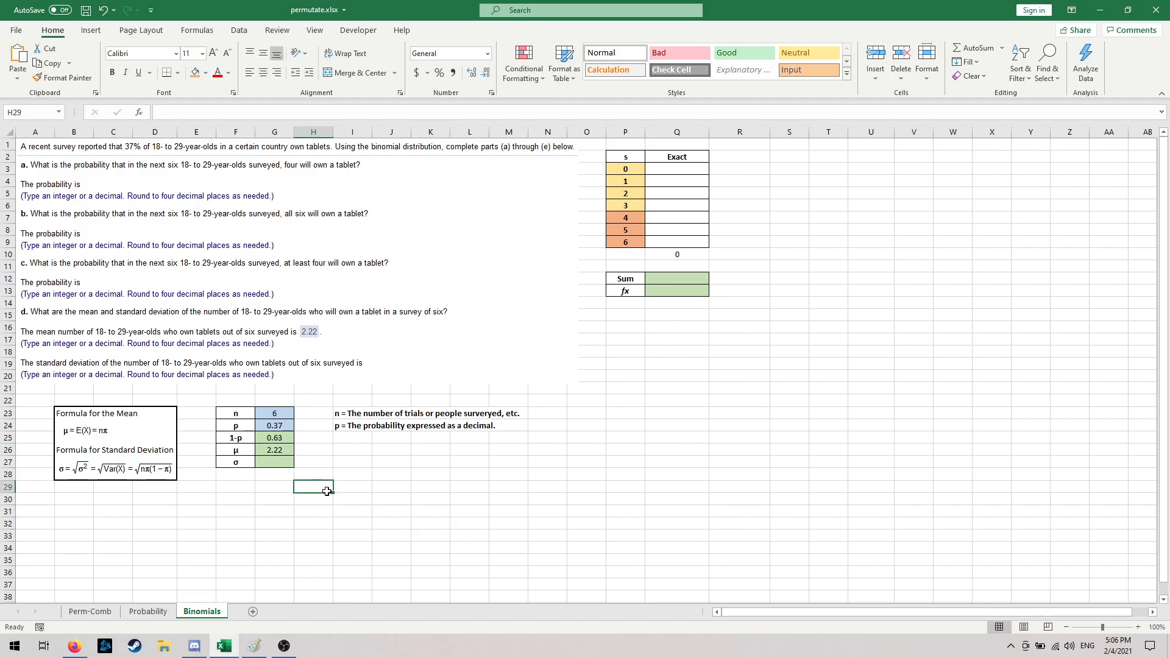
- Calculate the standard deviation σ in cell G27 with the formula =SQRT(G23*G24*G25)
click(277, 462)
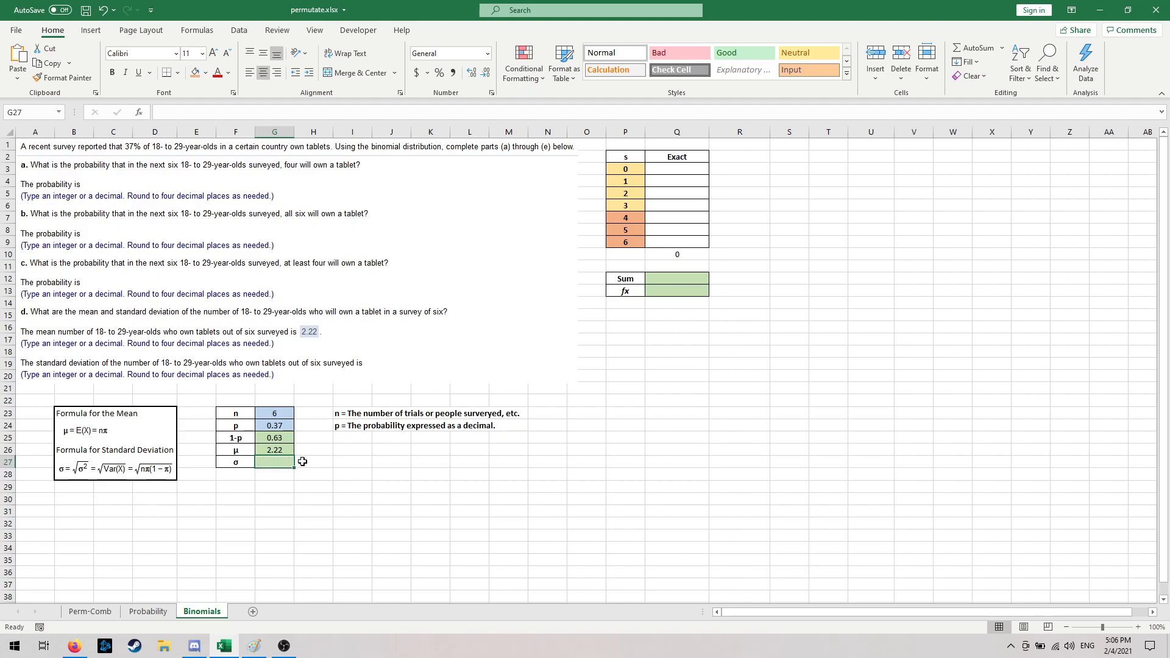
drag(280, 412, 282, 439)
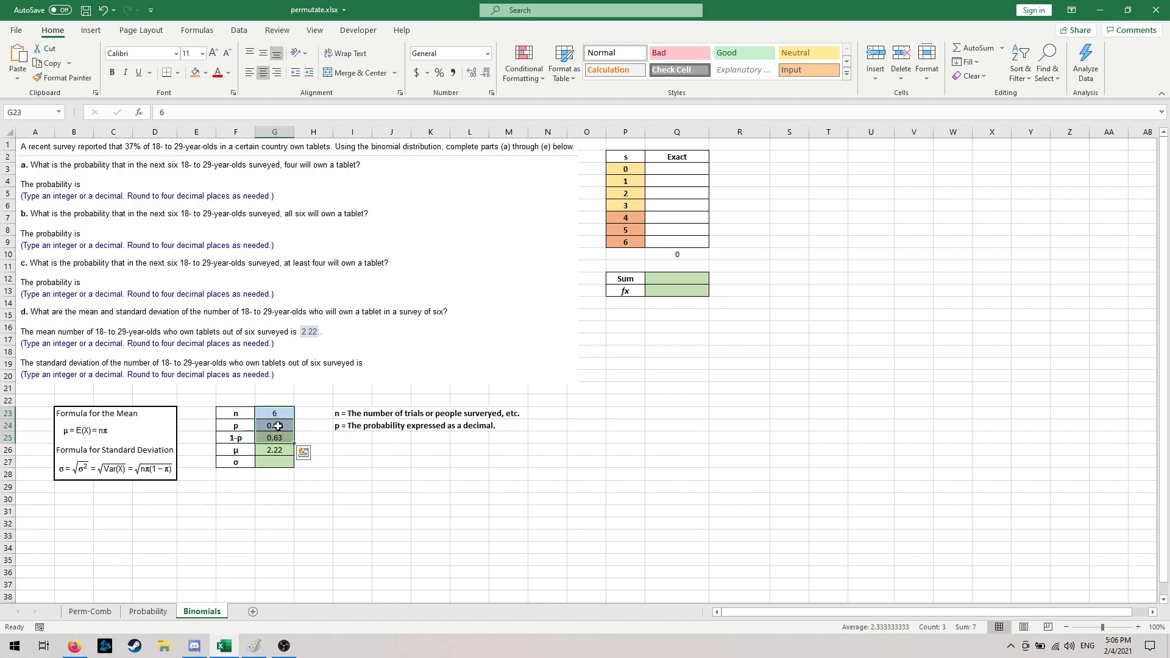
click(320, 483)
click(280, 462)
text(=)
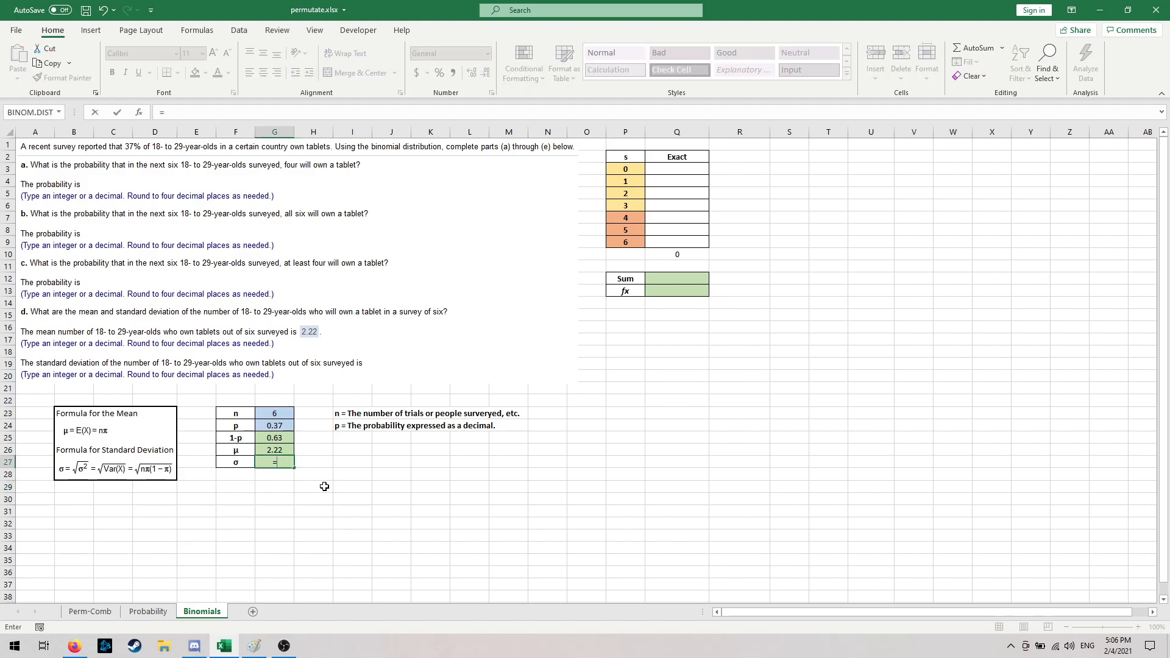
text(sq)
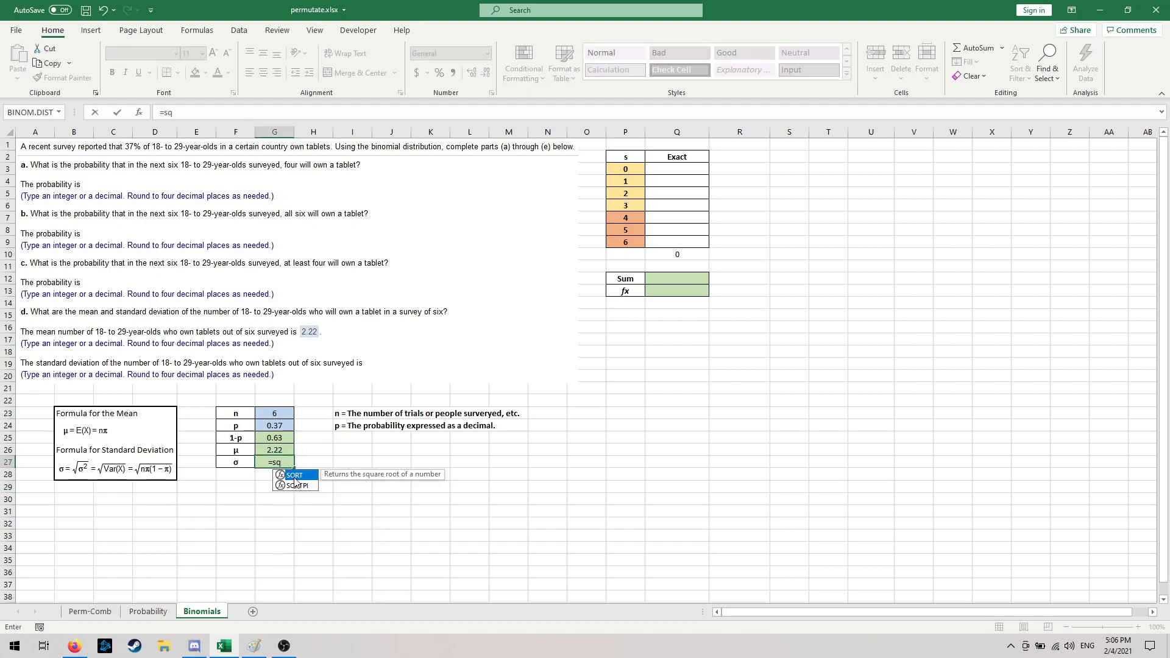
double_click(296, 477)
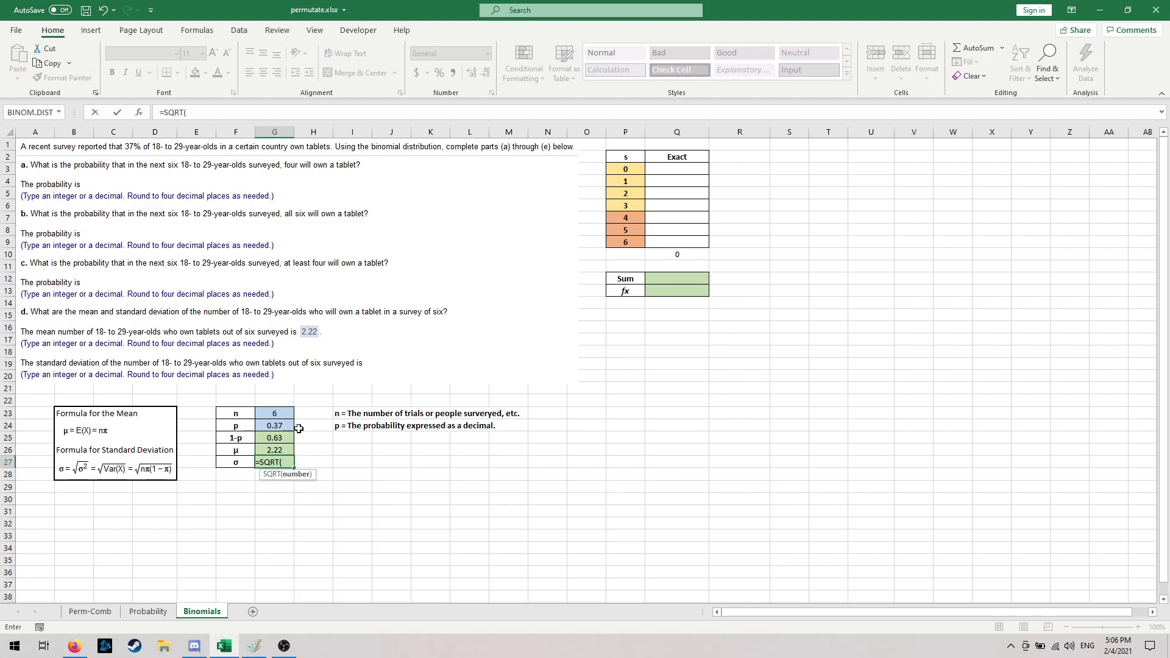
click(282, 414)
text(*)
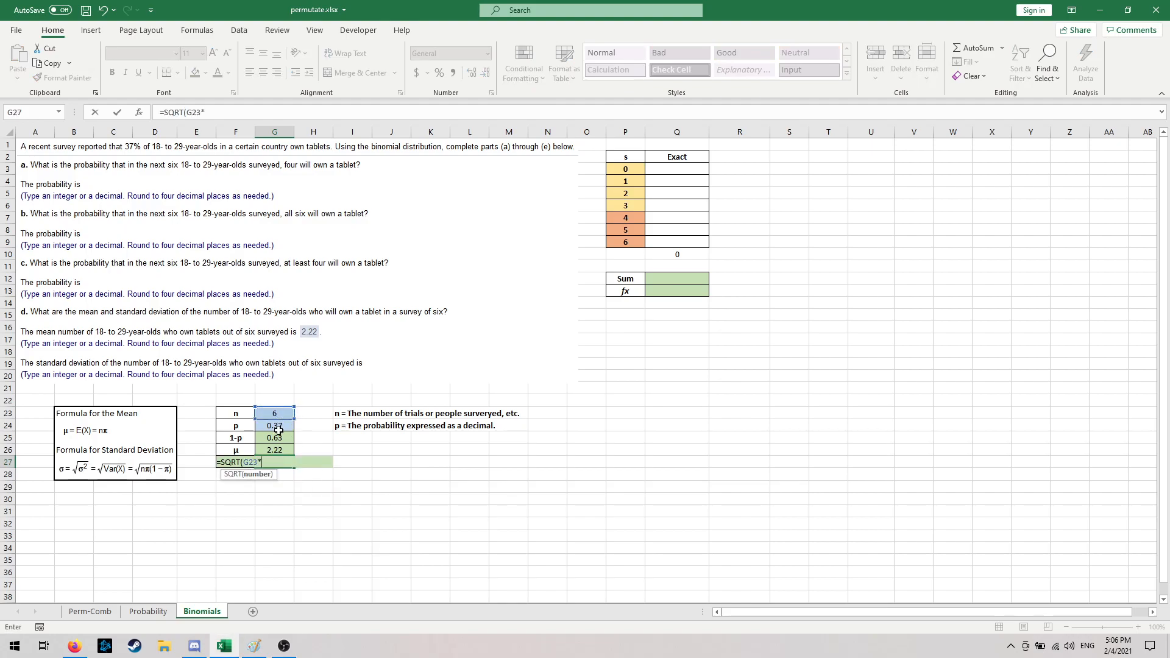
click(279, 429)
text(*)
click(275, 438)
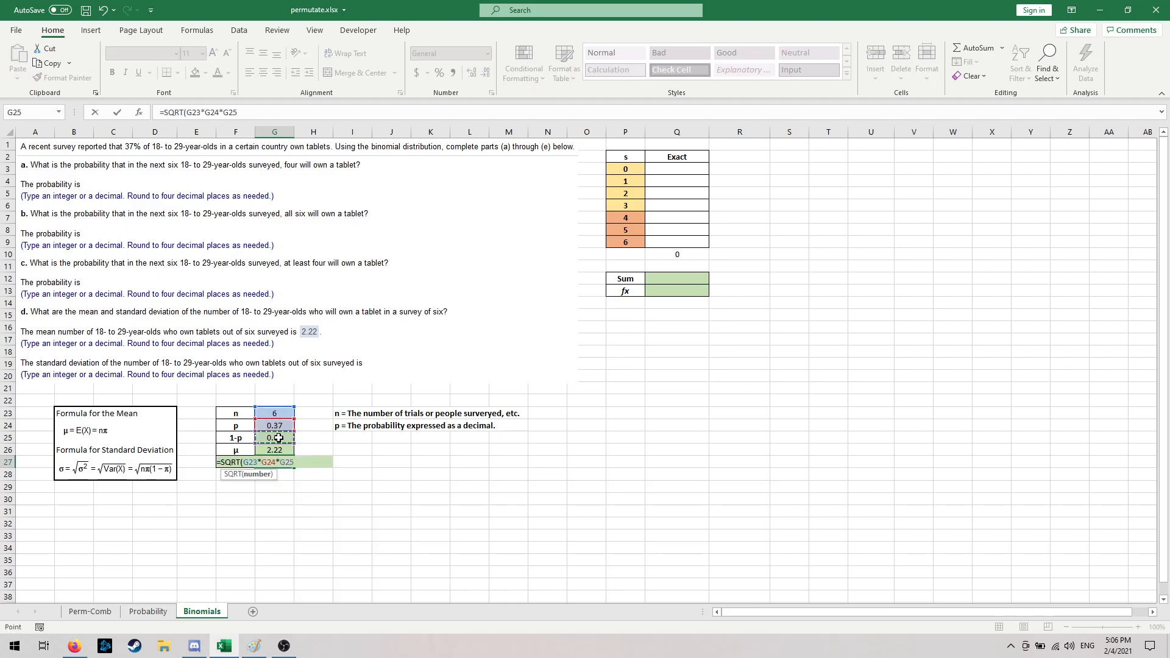
text())
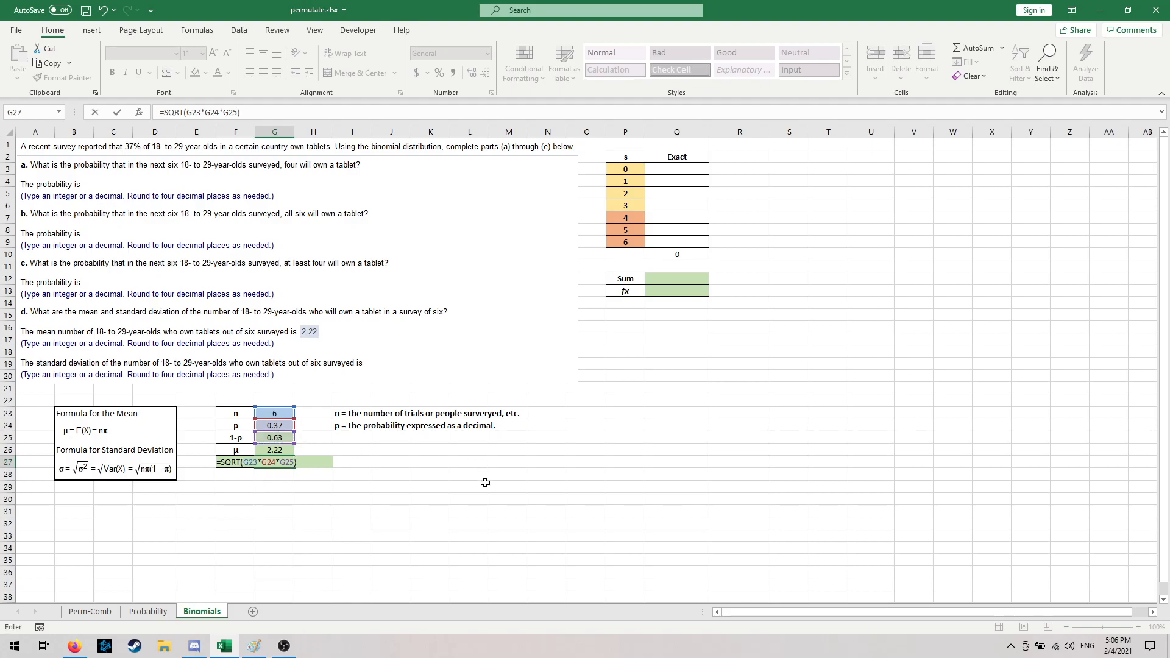
key(Return)
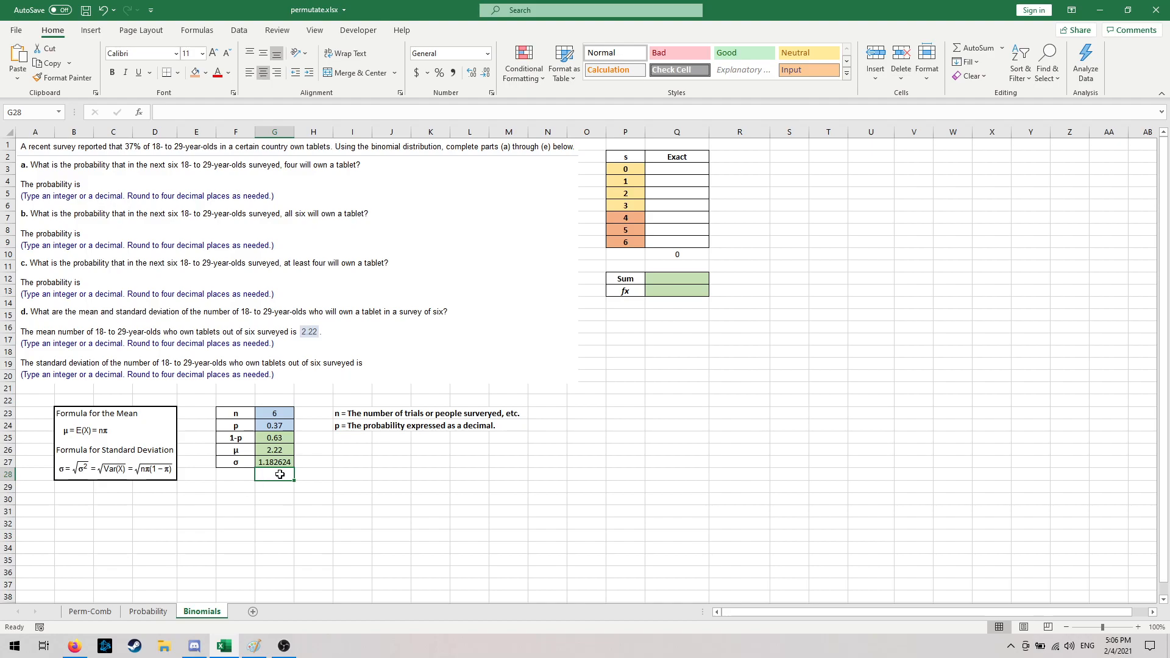
- Delete the blank picture covering the standard deviation answer in part d
click(383, 363)
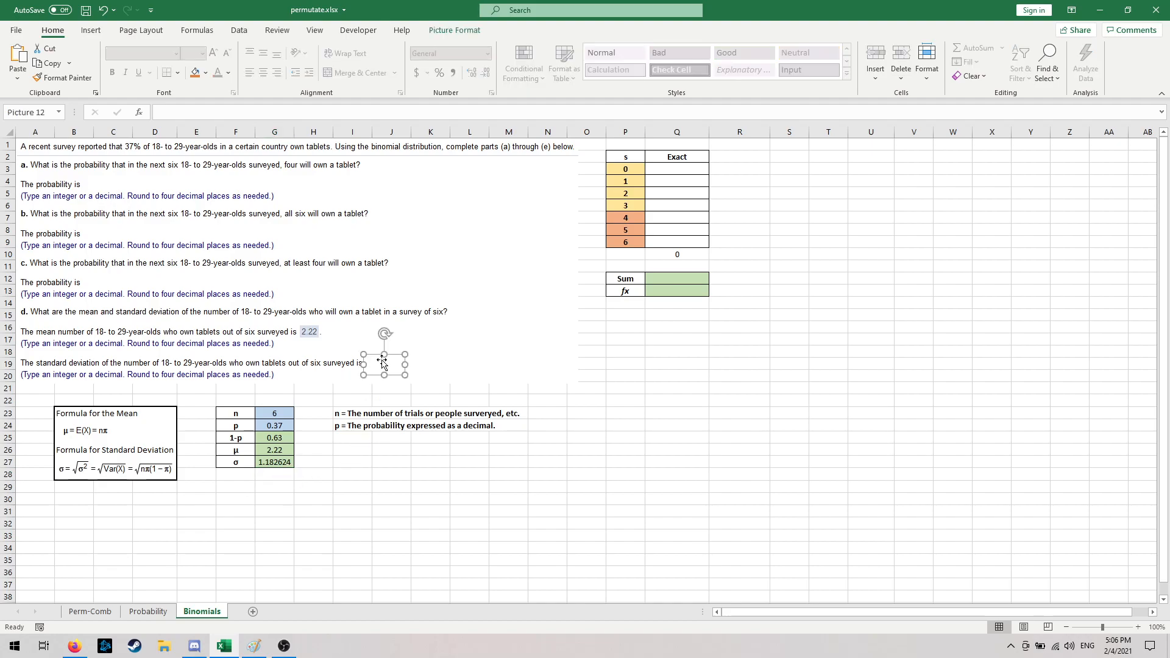
click(392, 476)
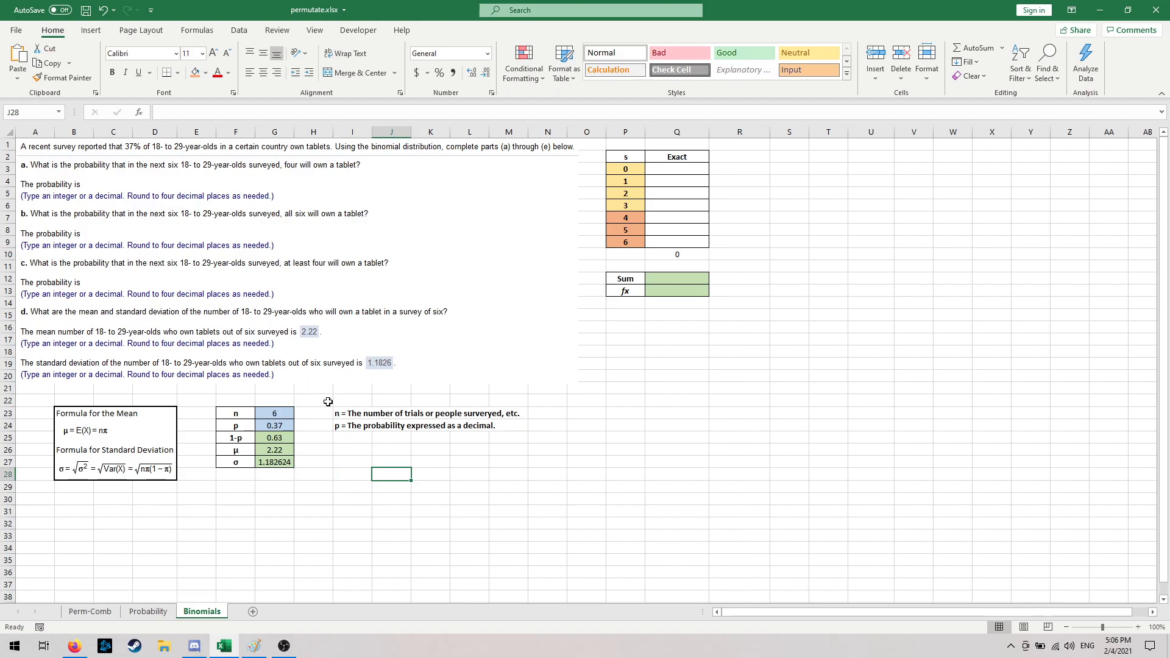
click(339, 476)
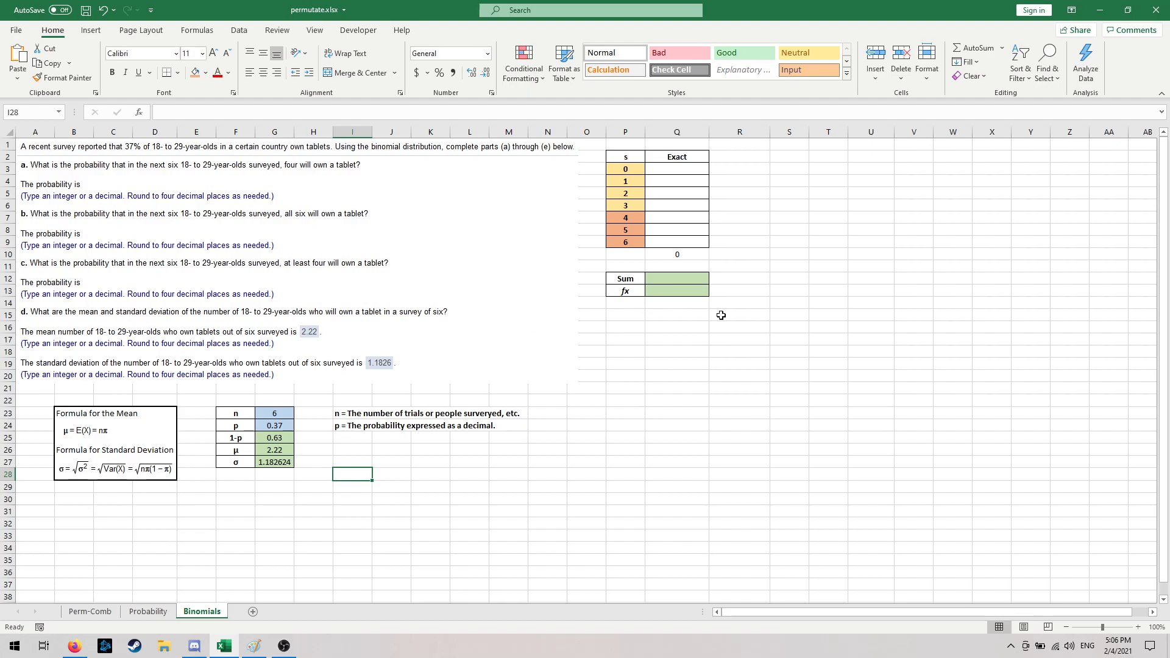
- Calculate the exact probability of zero successes in cell Q3 with the formula =BINOM.DIST(P3,G23,G24,FALSE)
click(684, 171)
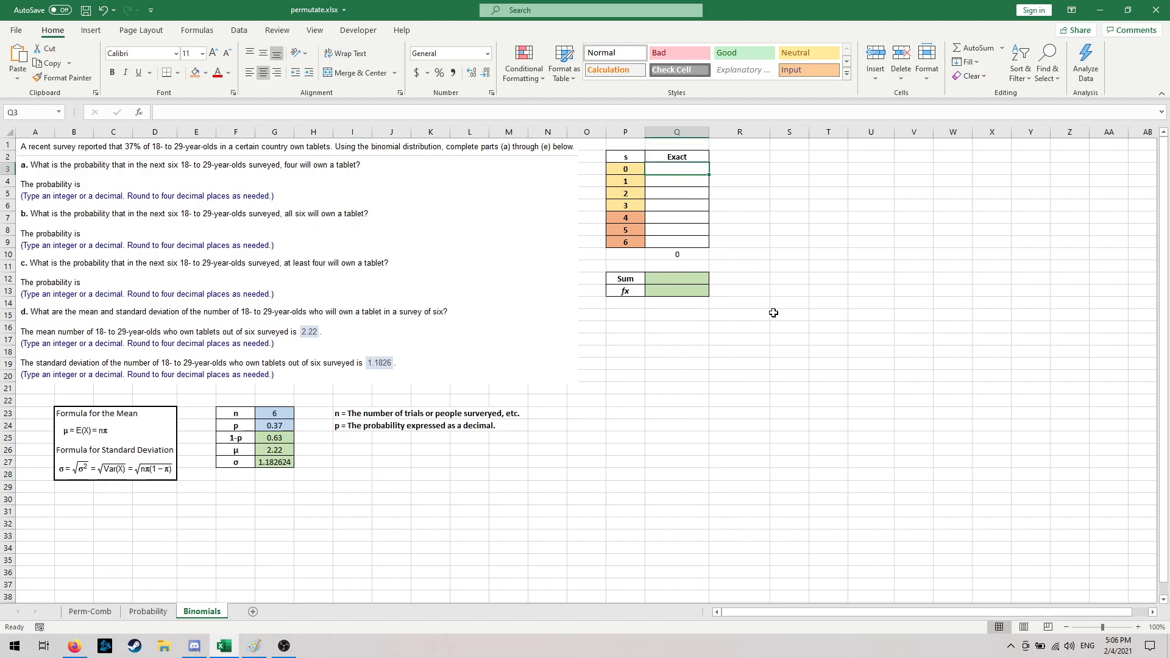
text(=)
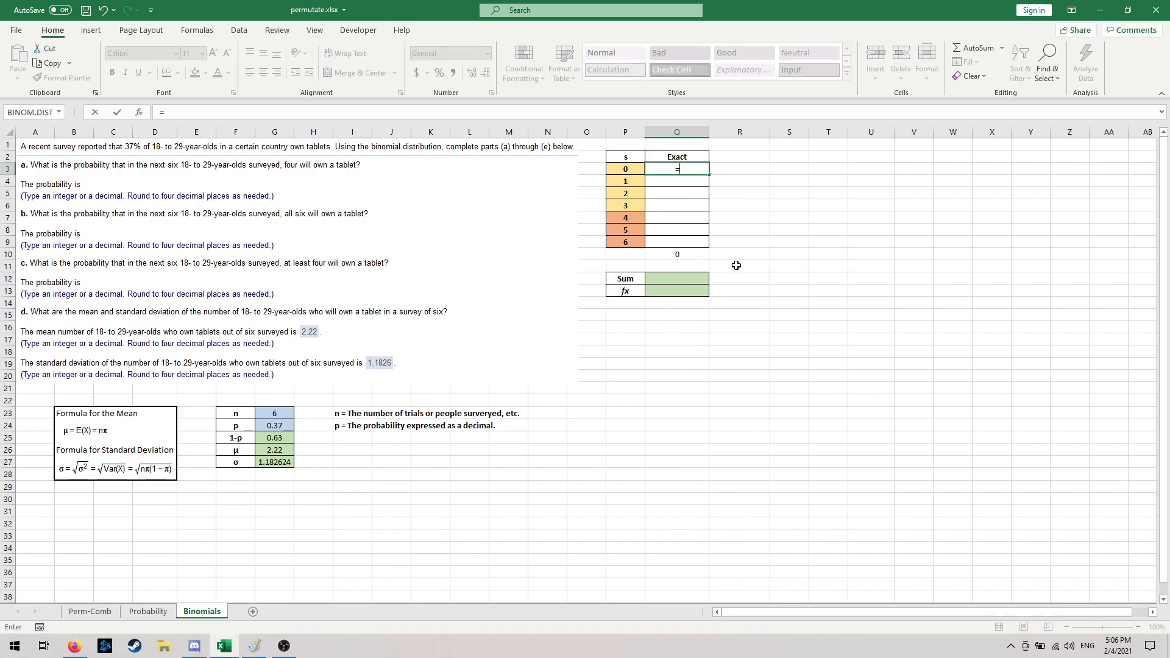
text(bin)
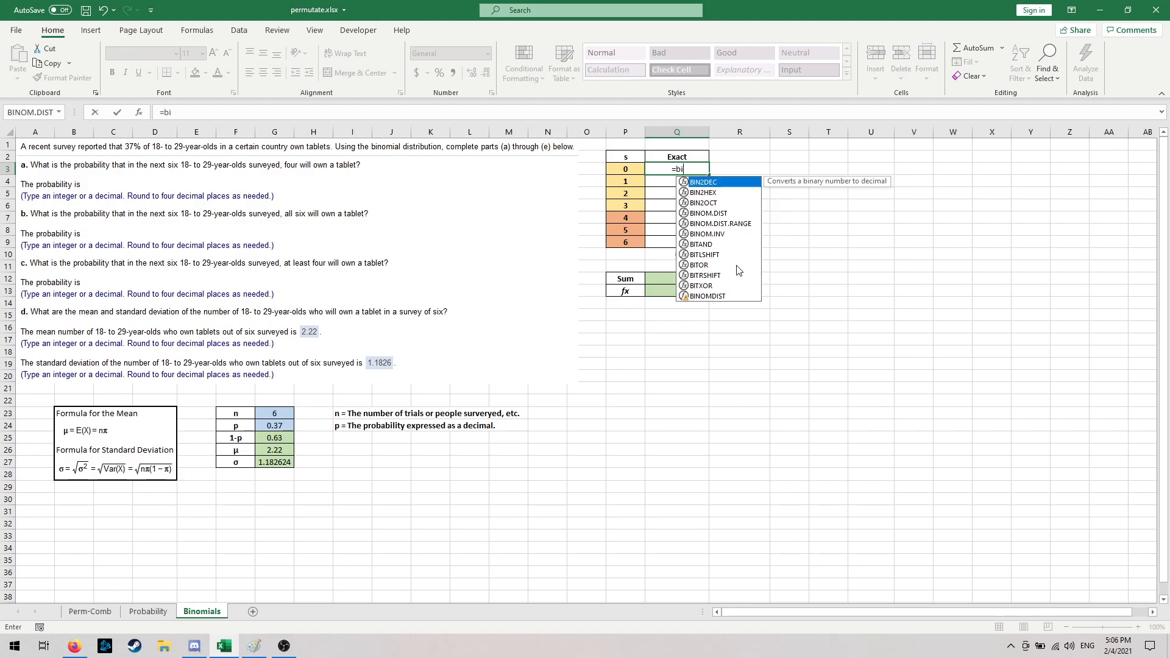
click(753, 214)
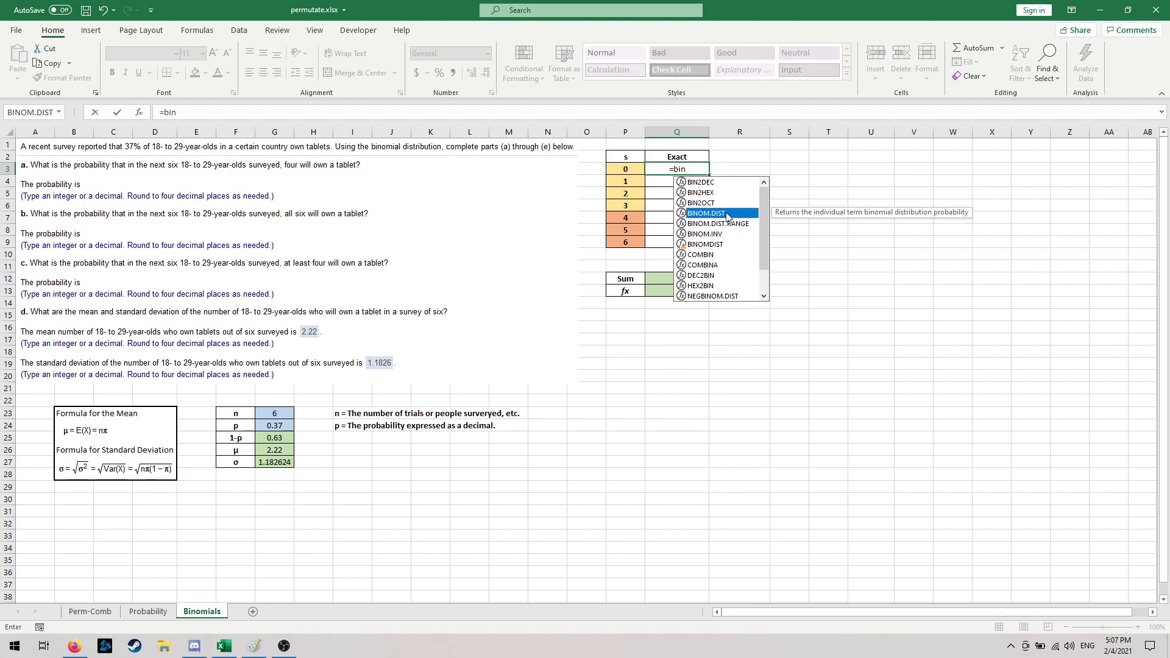
double_click(727, 217)
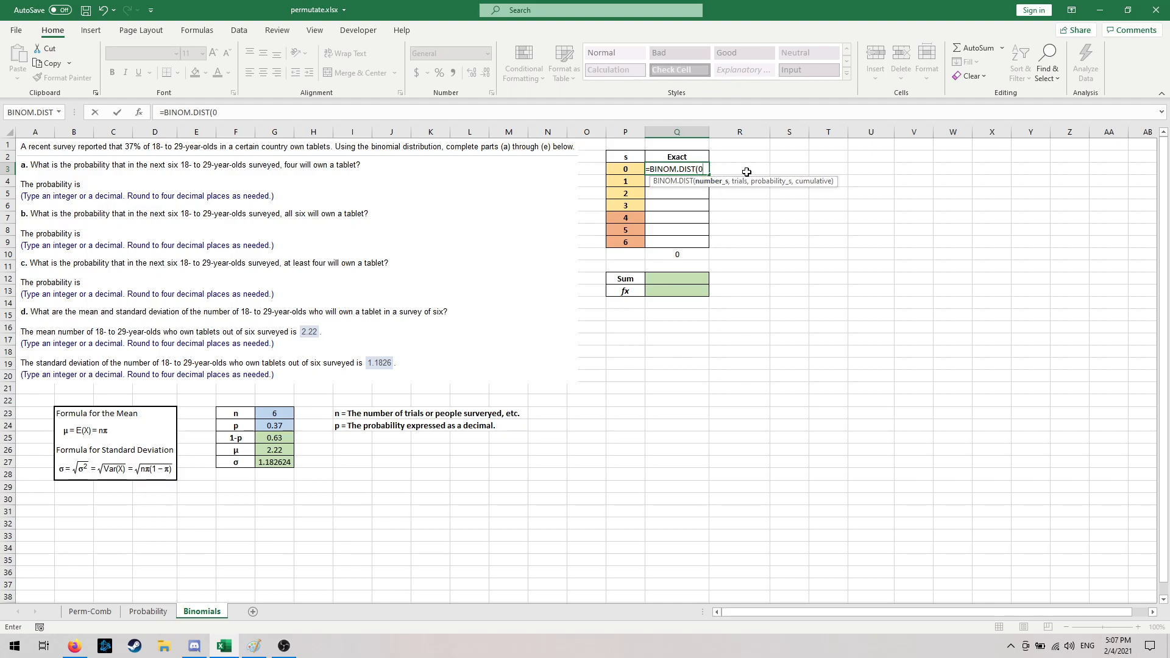
click(619, 168)
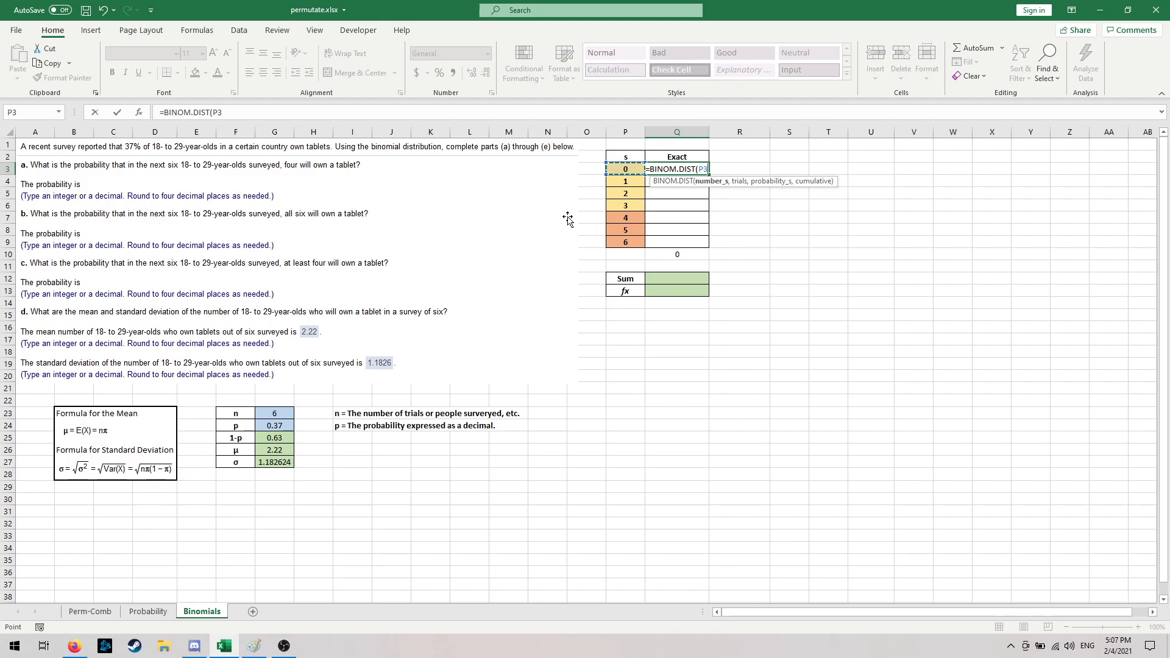
text(,)
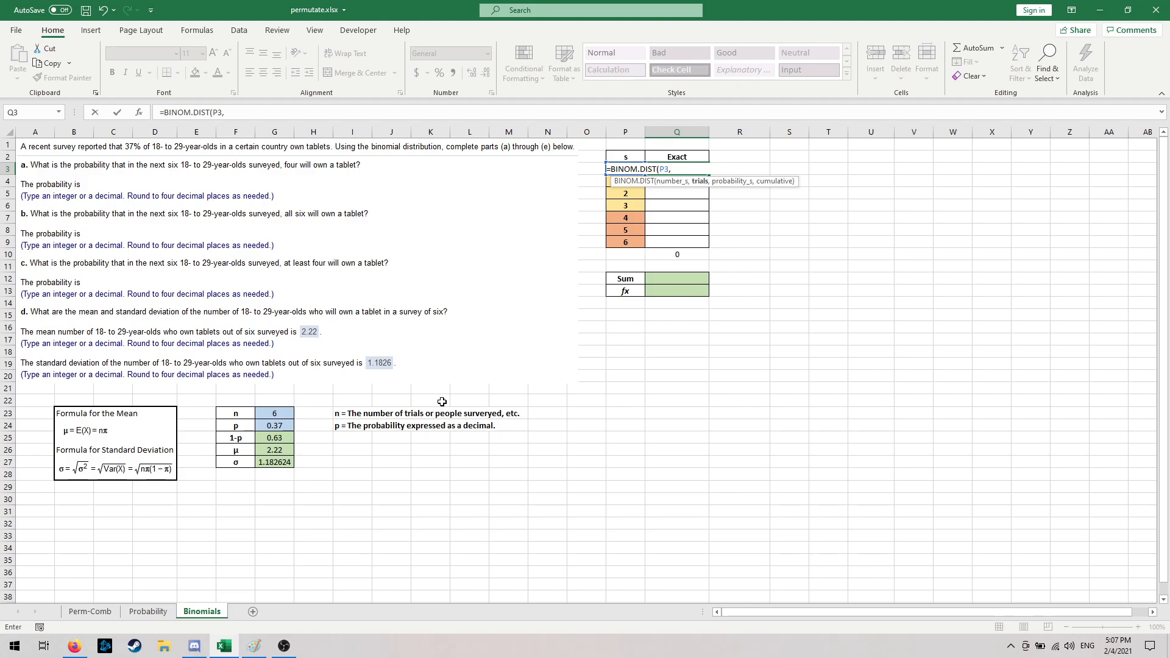
click(283, 414)
text(,)
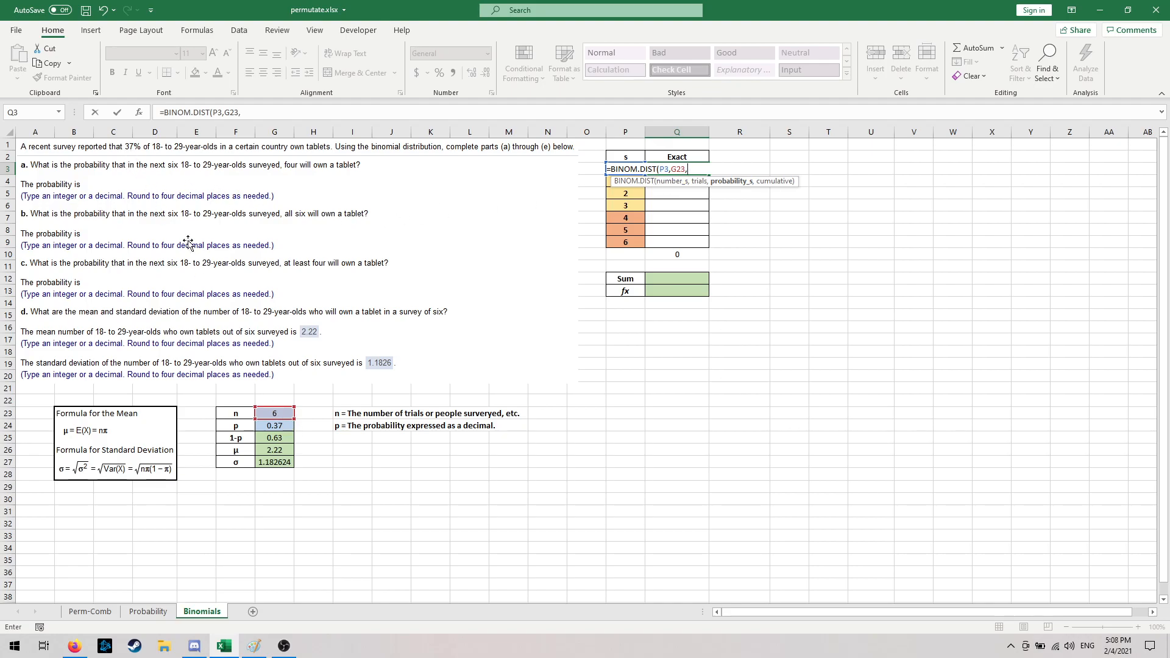
click(276, 426)
text(,)
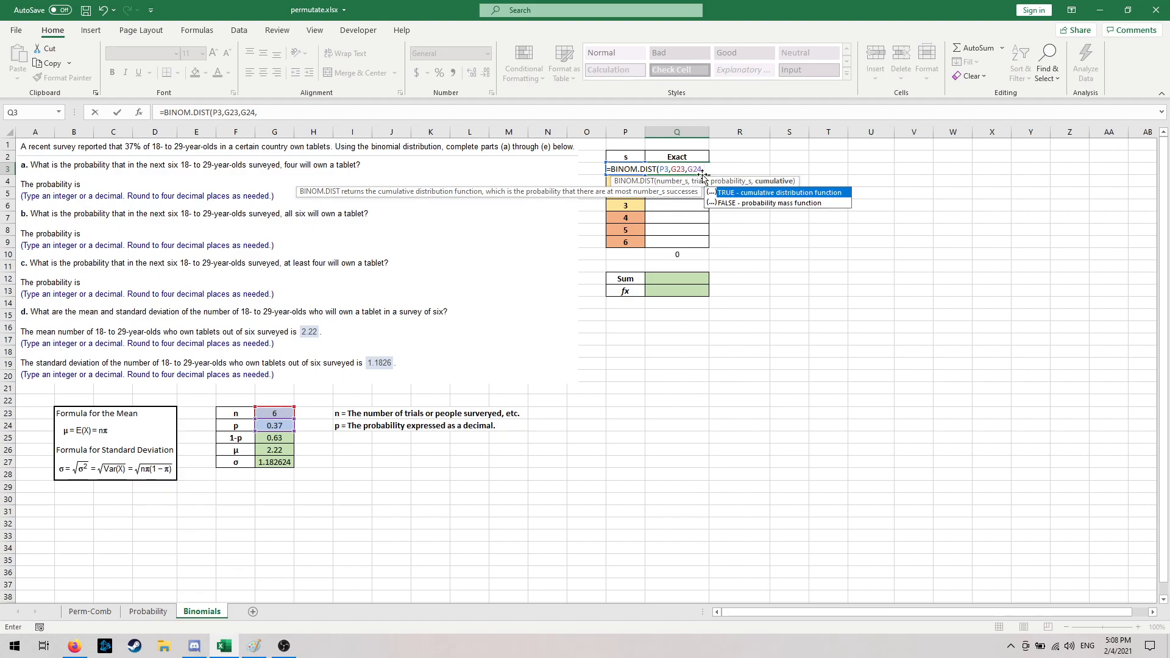
click(750, 209)
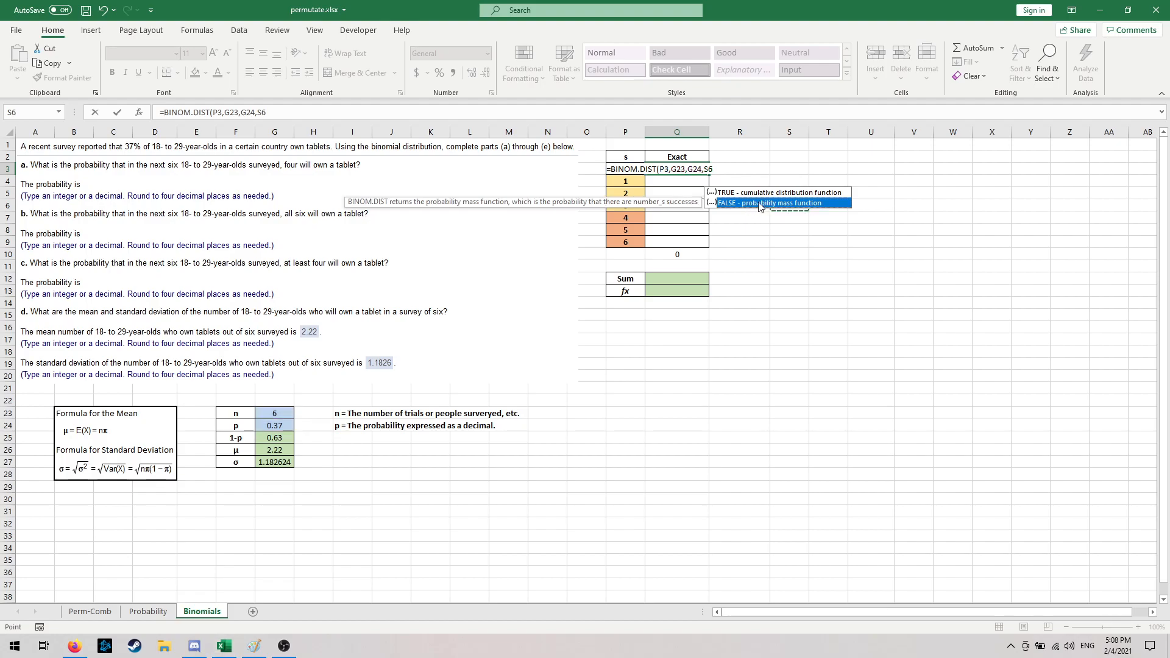
double_click(761, 204)
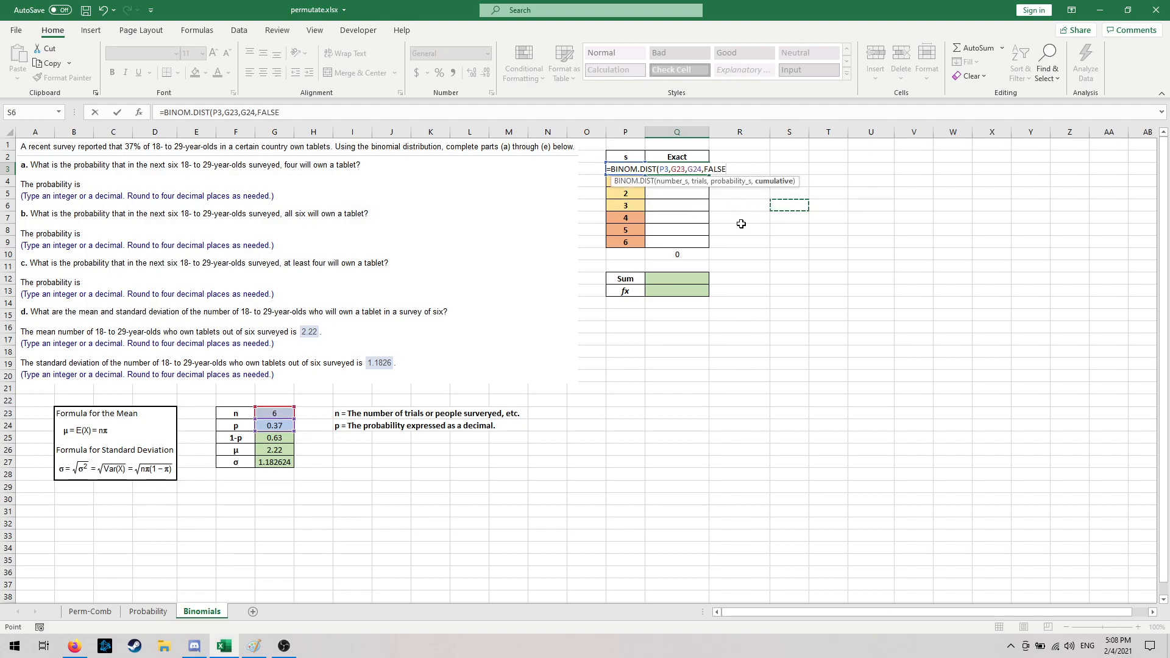
key(Return)
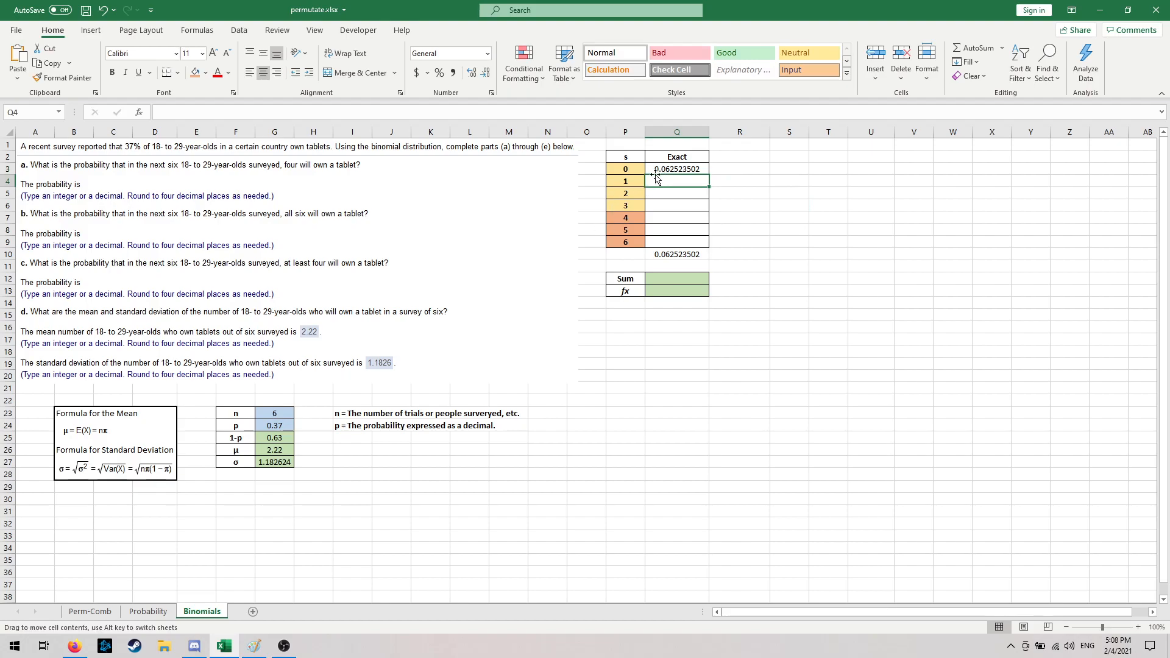
- Make the trials and probability references in the Q3 formula absolute, as $G$23 and $G$24
click(675, 170)
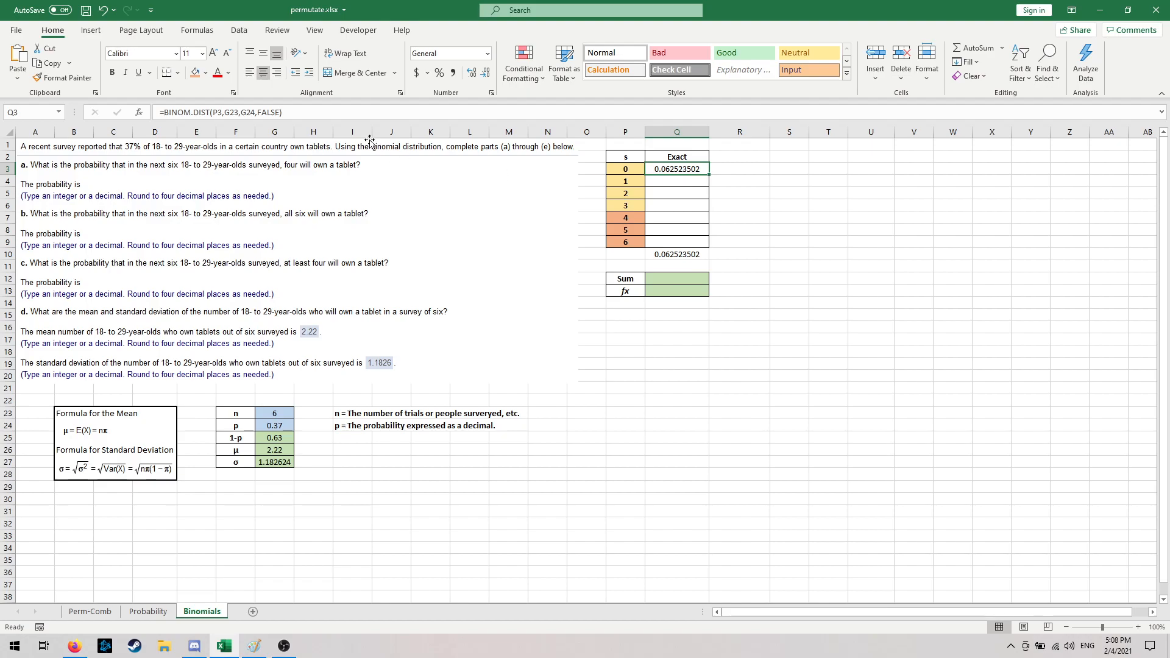
click(234, 113)
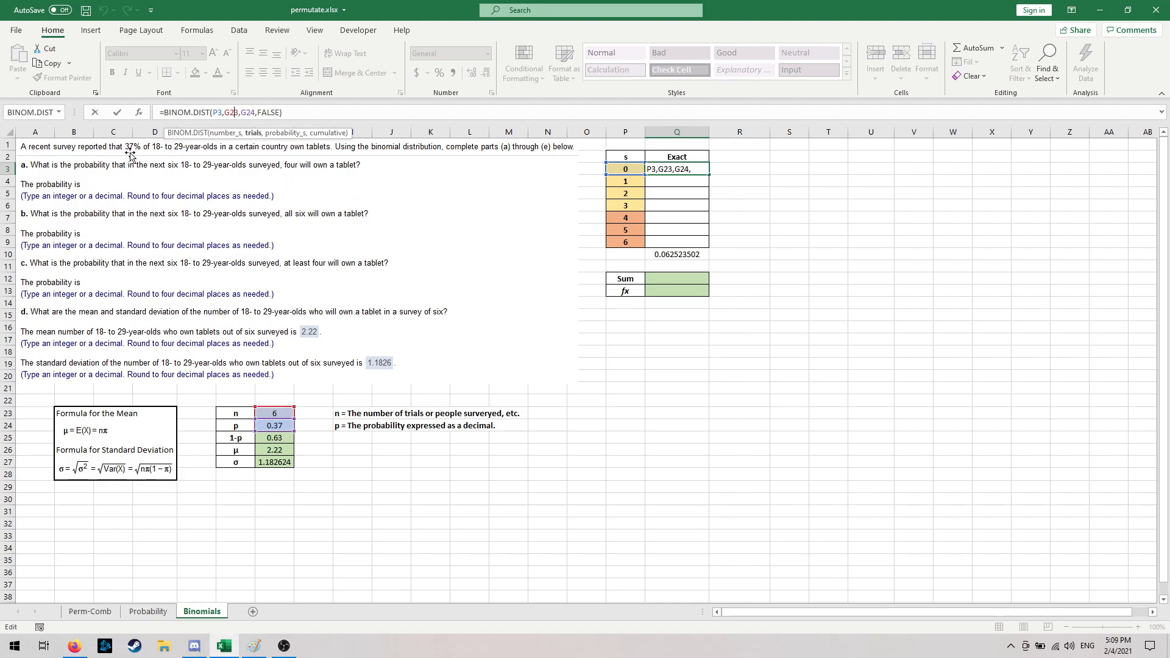
click(231, 114)
key(F4)
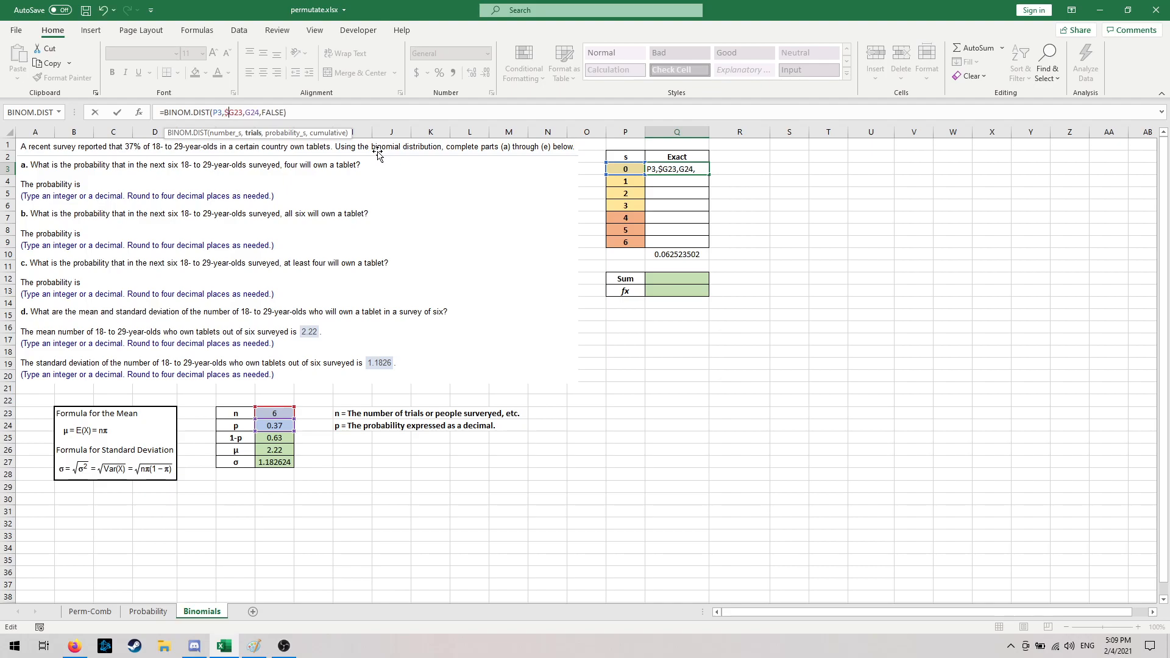
key(Right)
text($)
key(Right)
text($)
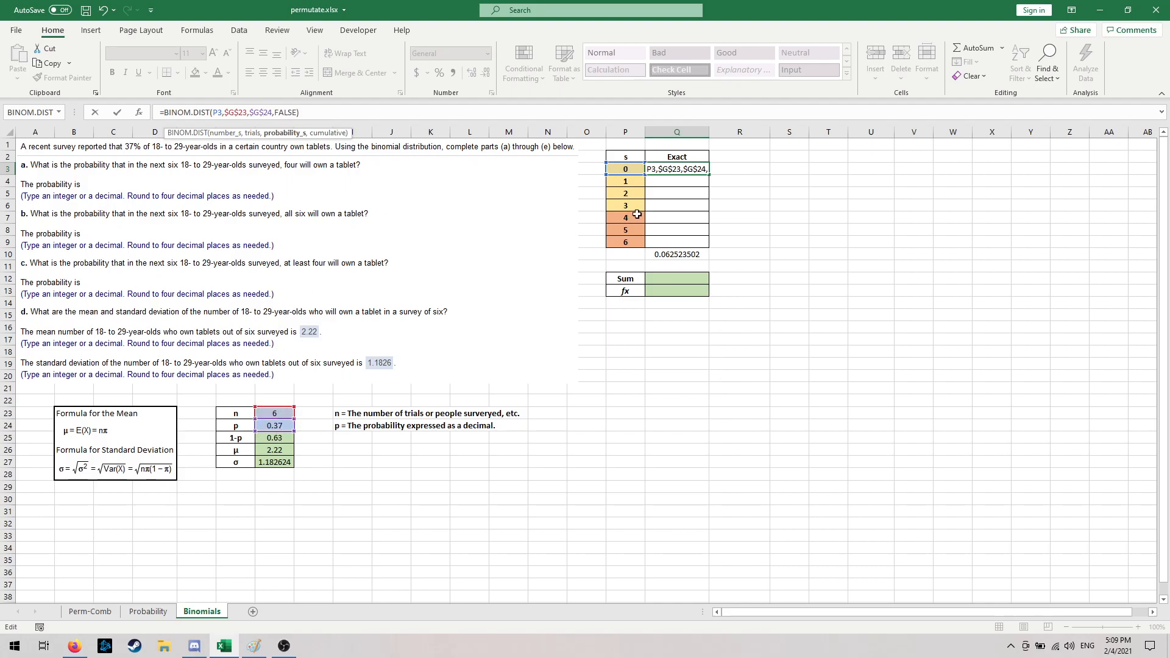
click(348, 111)
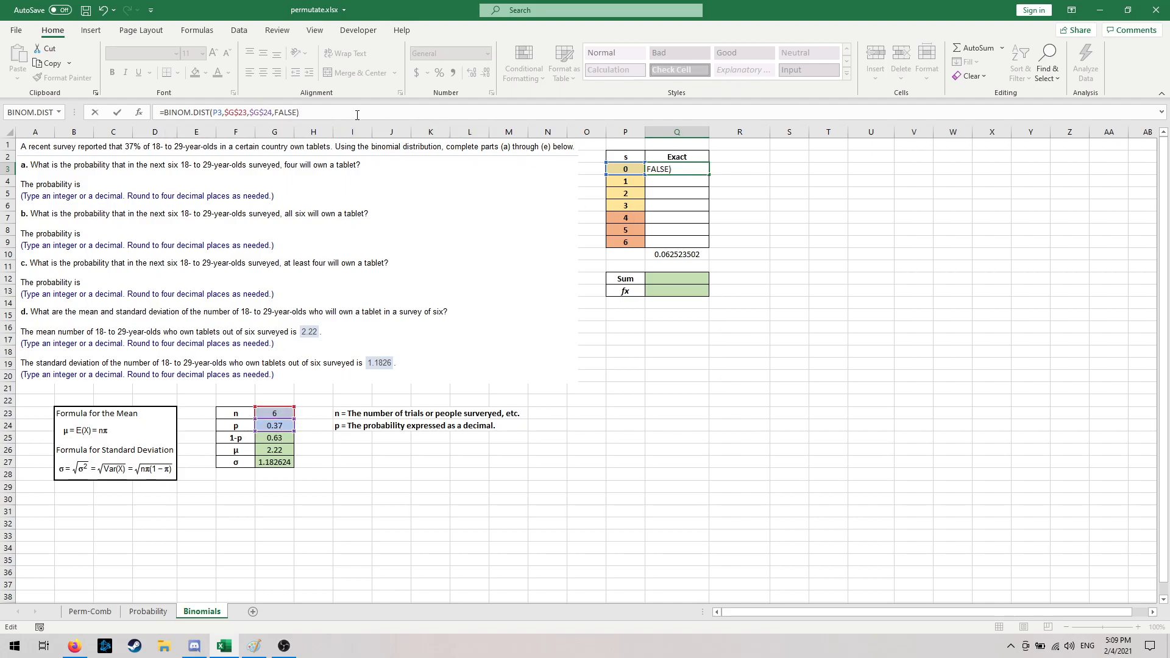
key(ctrl+Return)
- Fill the Q3 formula down through Q9 and check the column total's formula in Q10
drag(712, 175, 709, 245)
click(767, 242)
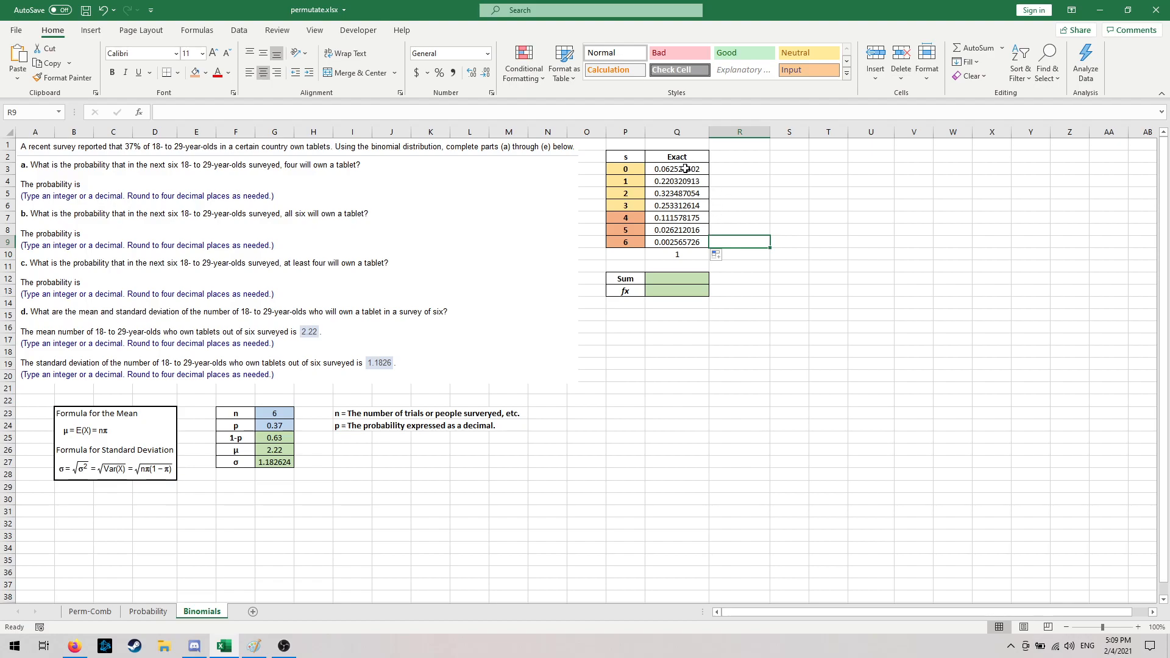
click(744, 207)
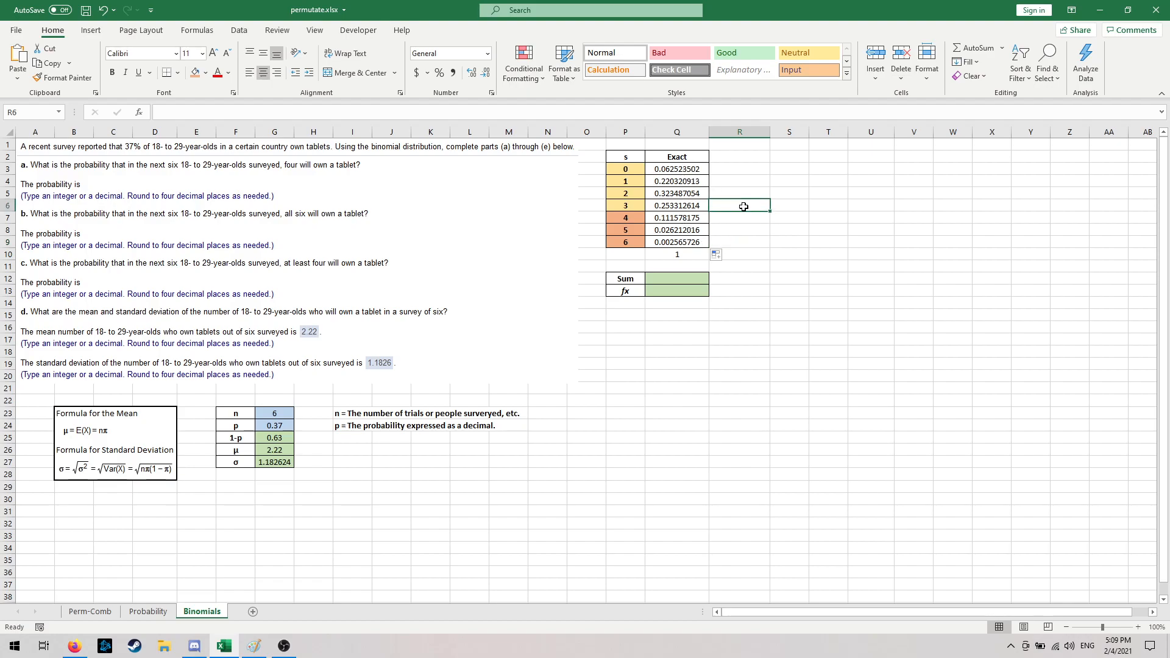
click(743, 244)
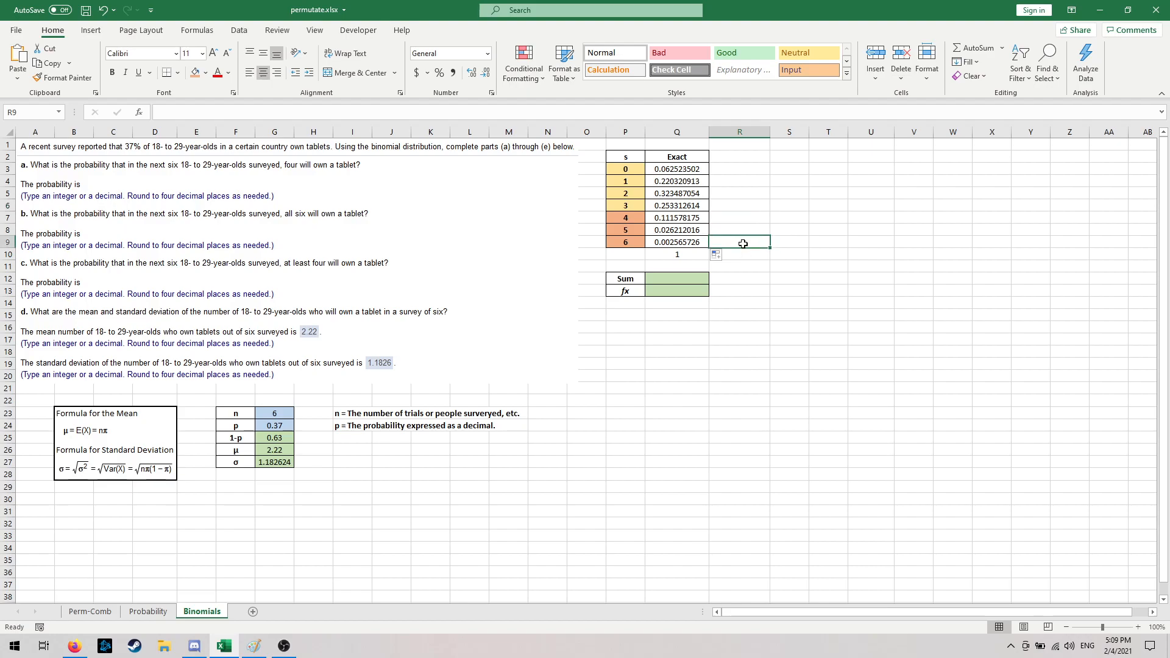
click(674, 255)
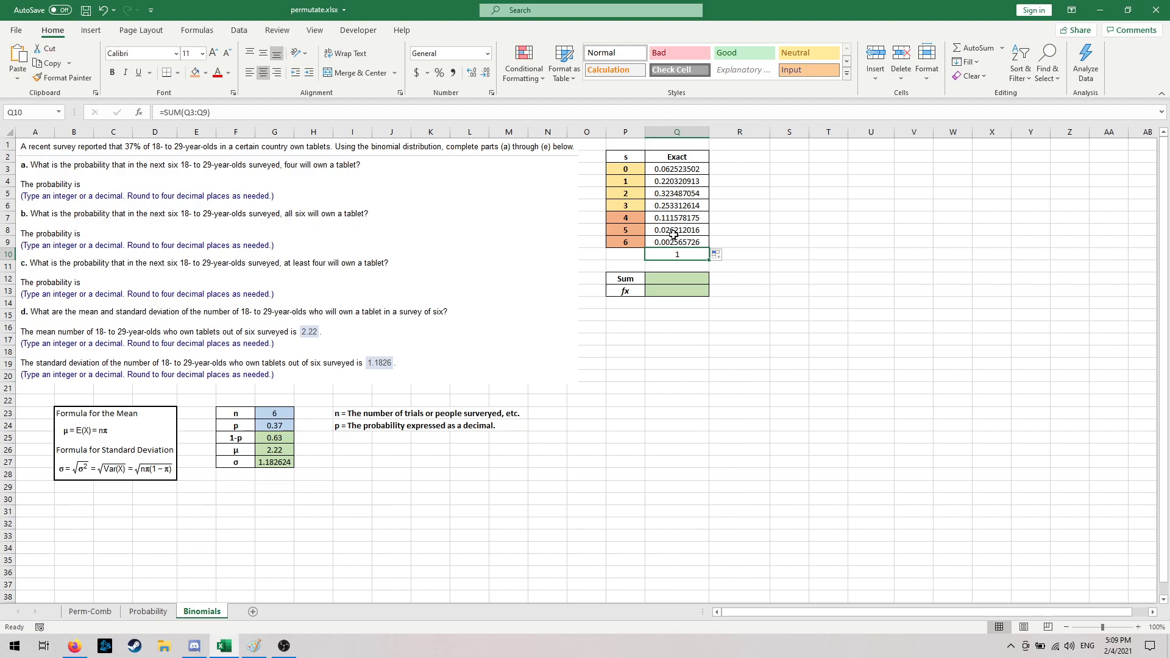
click(618, 257)
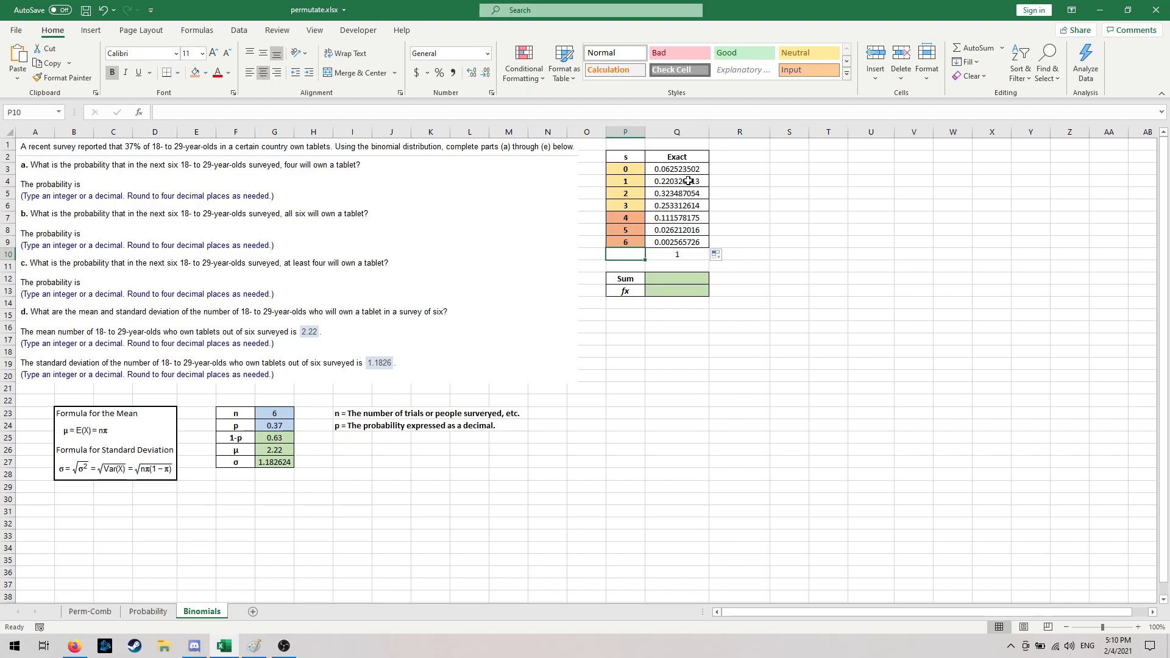
click(743, 195)
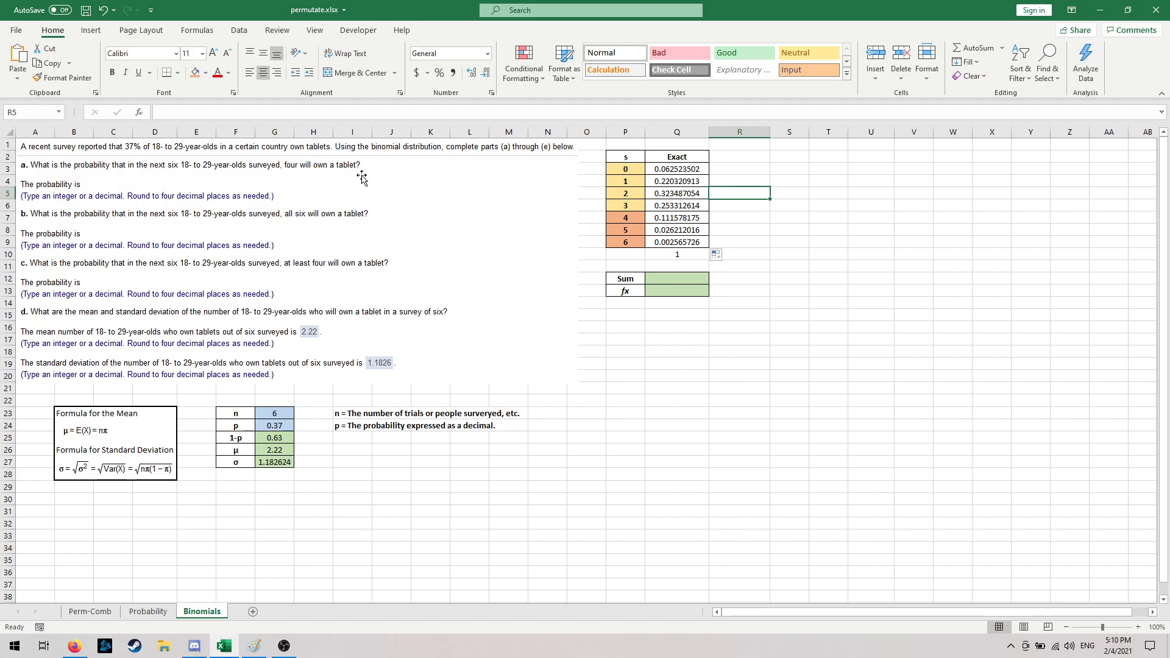
- Check the exact probability for four successes in Q7 and delete the blank picture covering the answer to part a
click(711, 218)
click(694, 218)
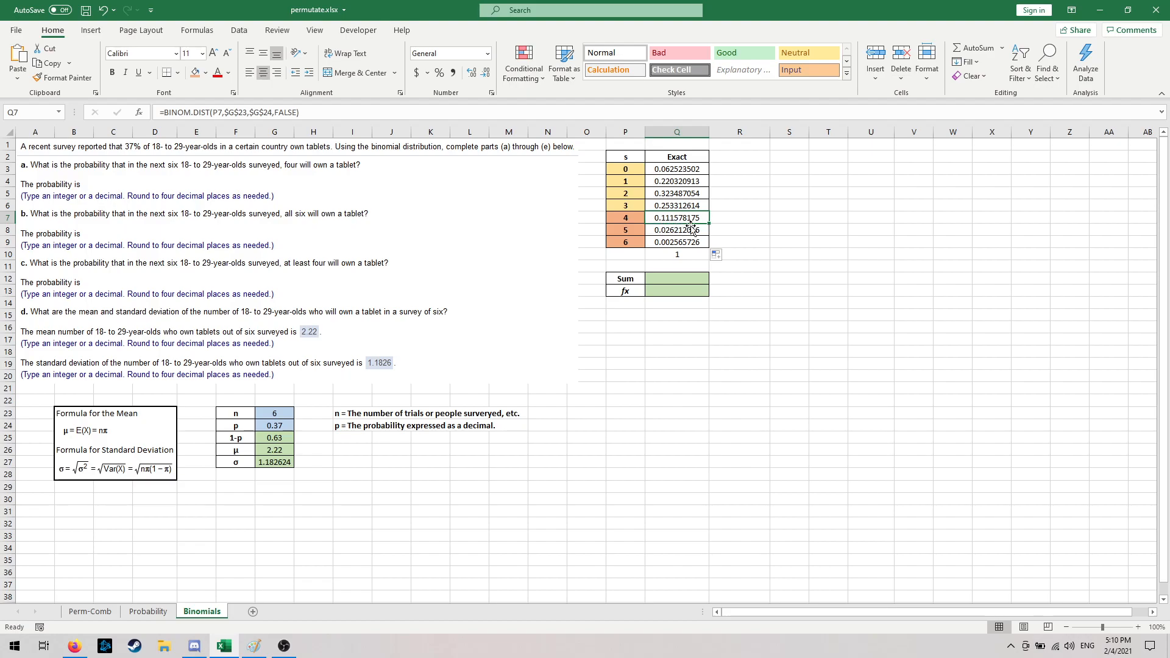
click(121, 181)
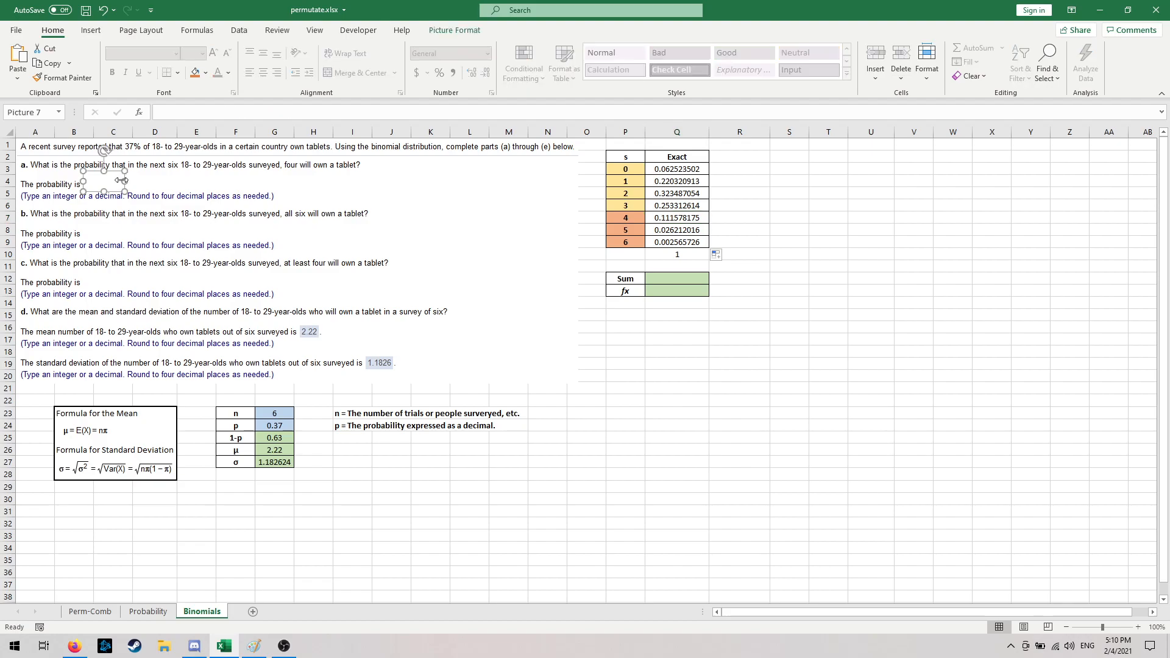
key(Escape)
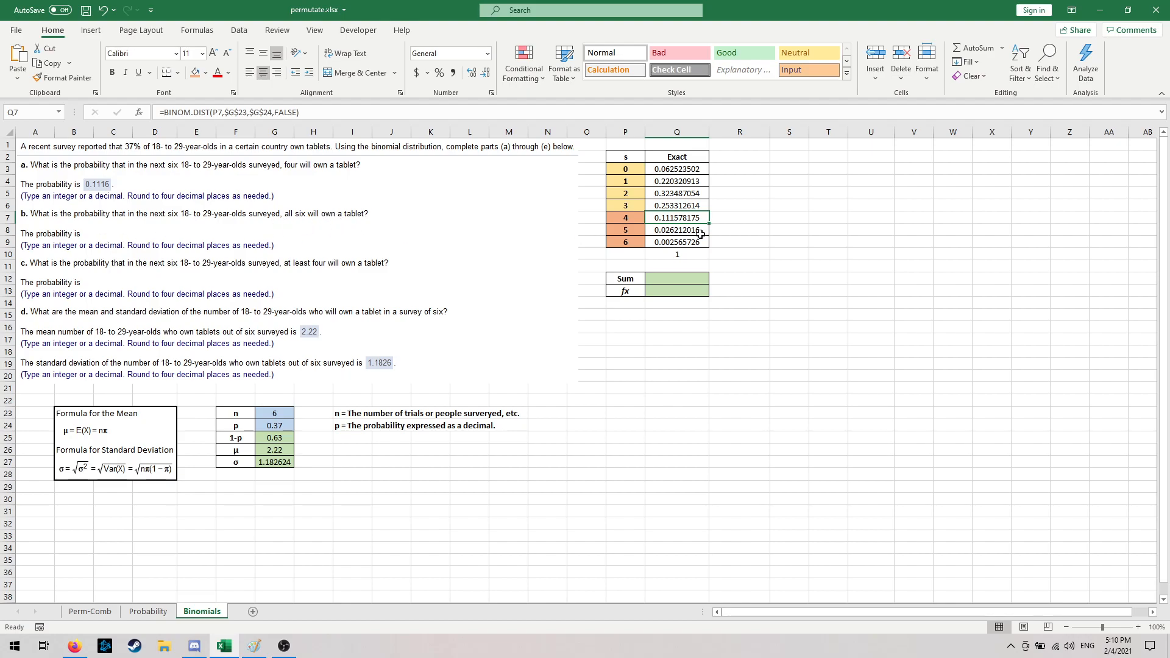
- Check the exact probability for six successes in Q9 and delete the blank picture covering the answer to part b
click(674, 244)
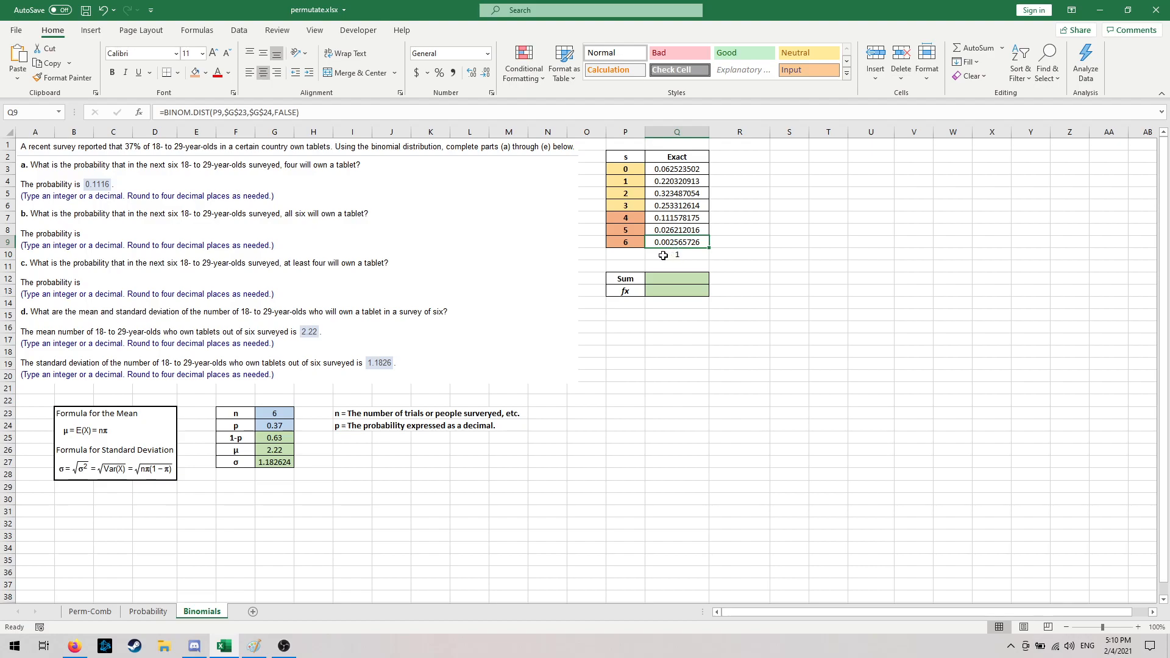
click(105, 231)
key(Escape)
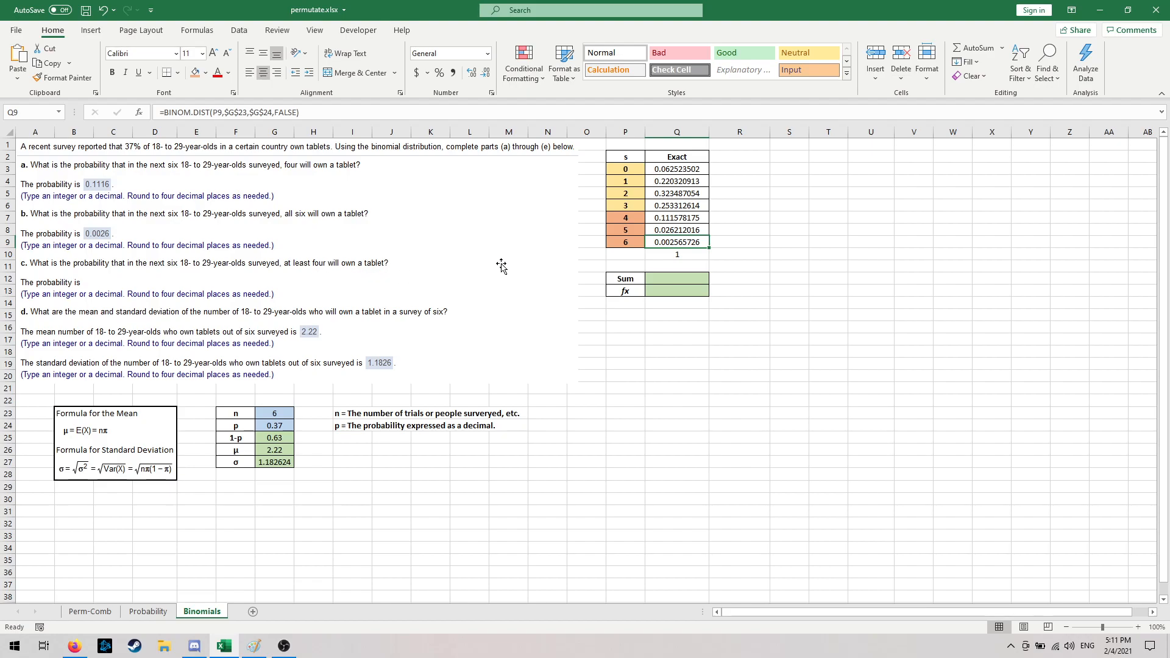
- Examine the rows for 4, 5 and 6 successes and their exact probabilities in Q7:Q9 for part c
click(615, 218)
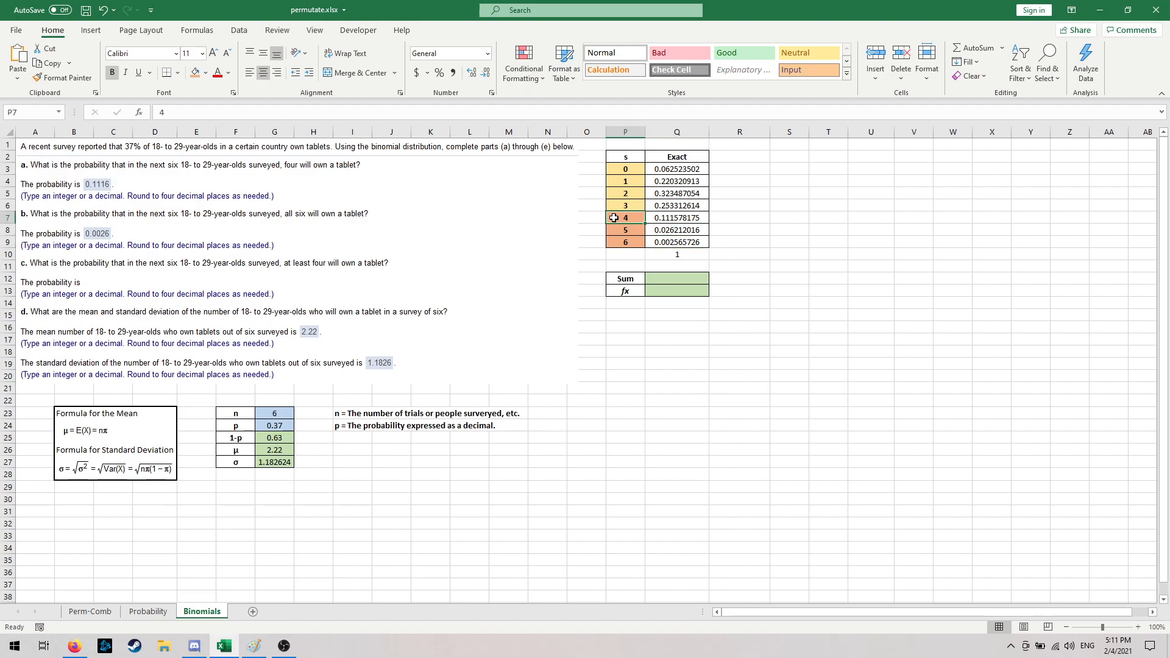
click(616, 227)
click(614, 217)
click(613, 228)
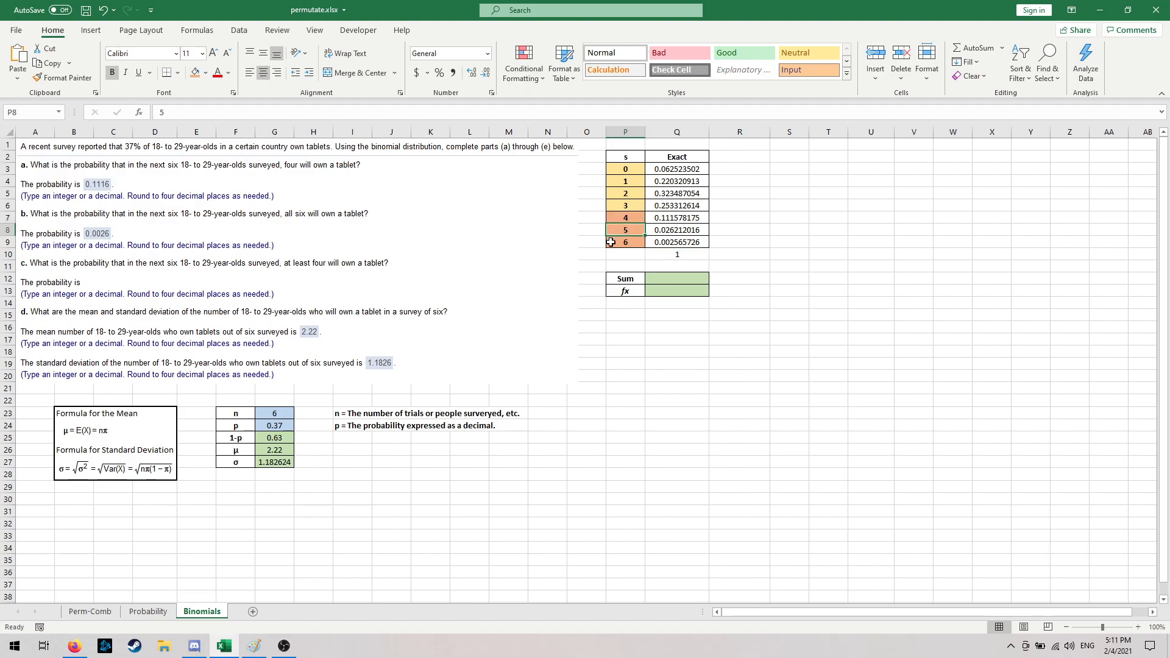
click(613, 244)
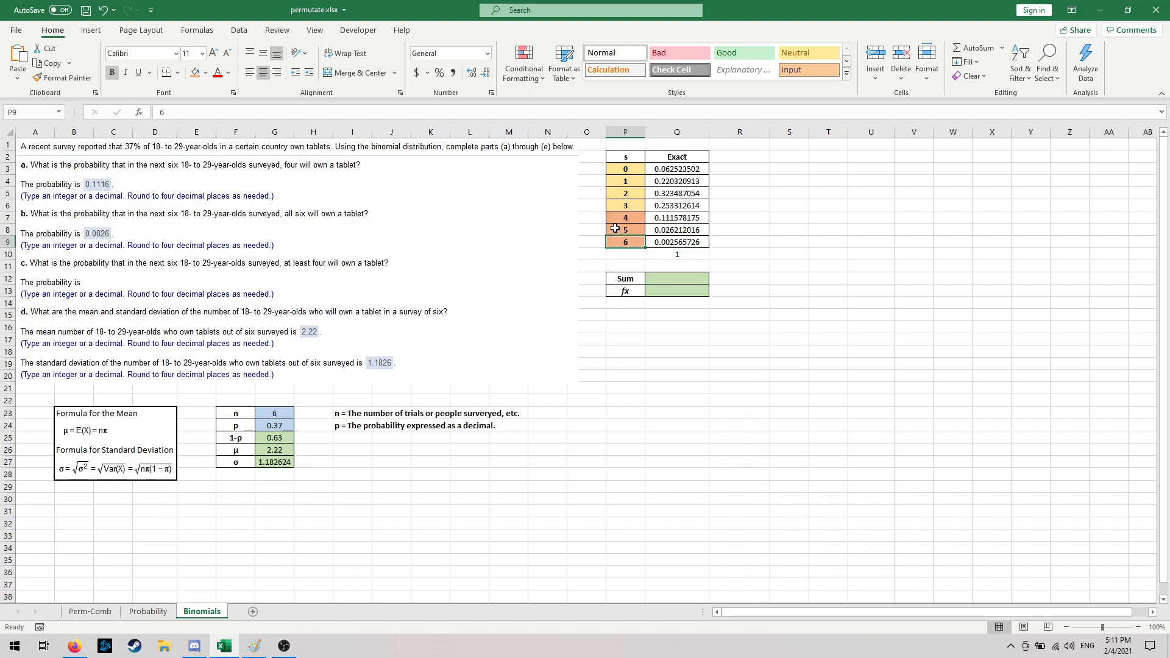
click(618, 218)
click(617, 231)
click(615, 244)
click(615, 220)
click(615, 231)
click(616, 252)
click(616, 242)
click(617, 231)
click(617, 219)
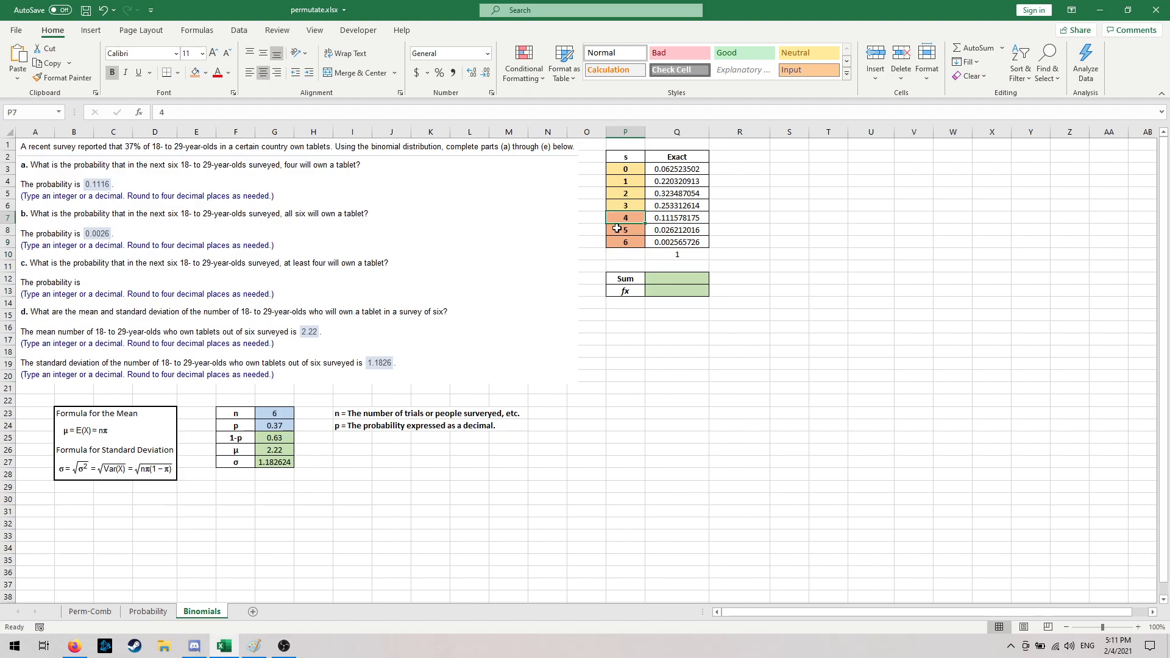
click(620, 246)
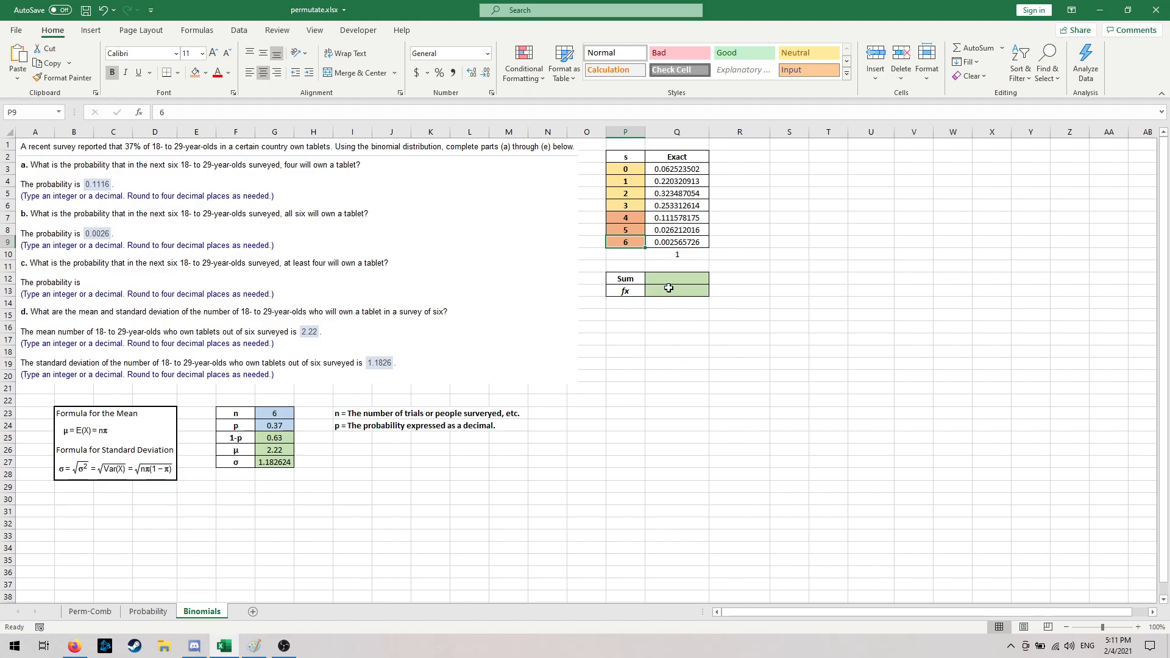
click(696, 219)
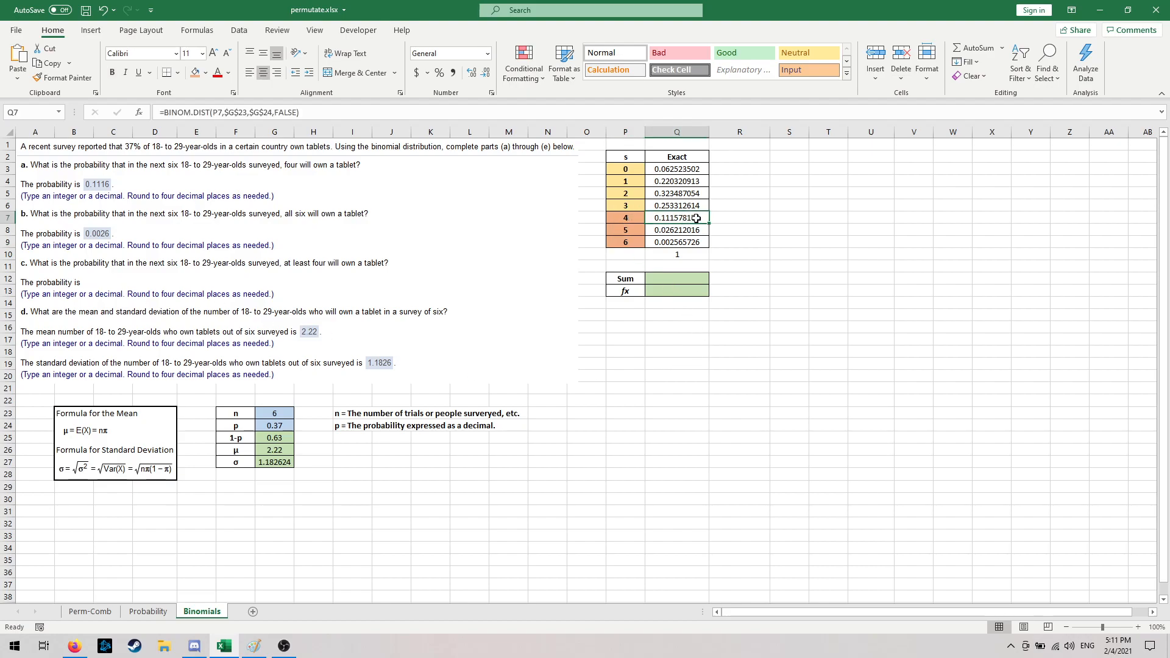
drag(698, 219, 689, 242)
click(612, 359)
click(739, 244)
- Sum the exact probabilities for 4 to 6 successes by entering =SUM(Q7:Q9) in Q12
click(678, 279)
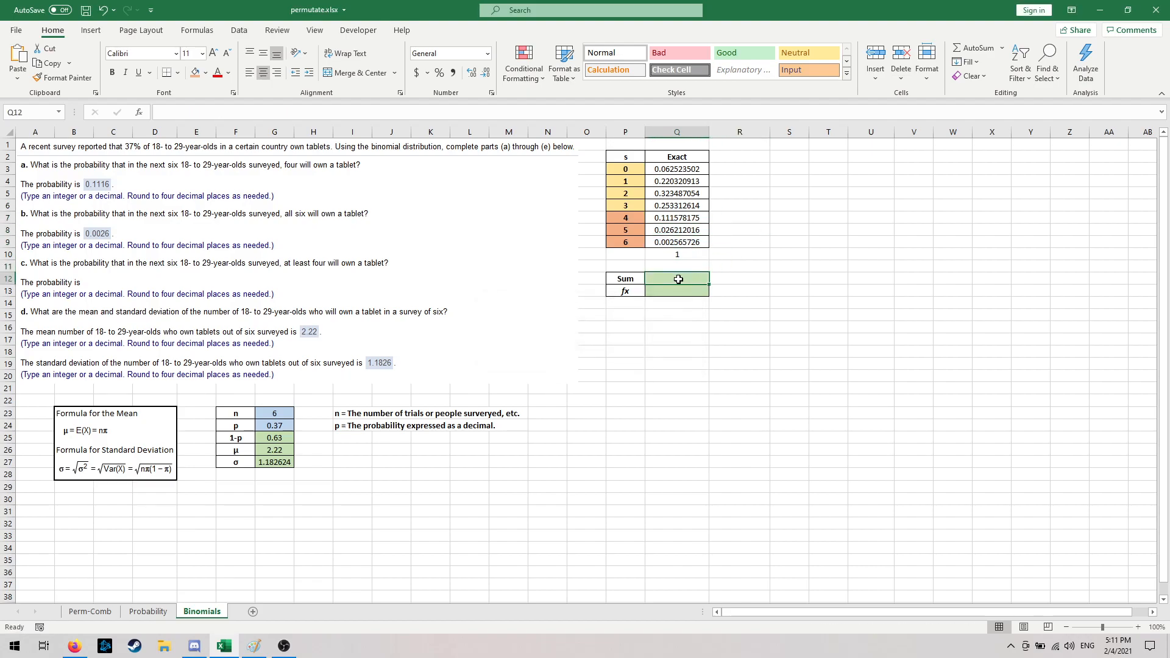
text(=sum)
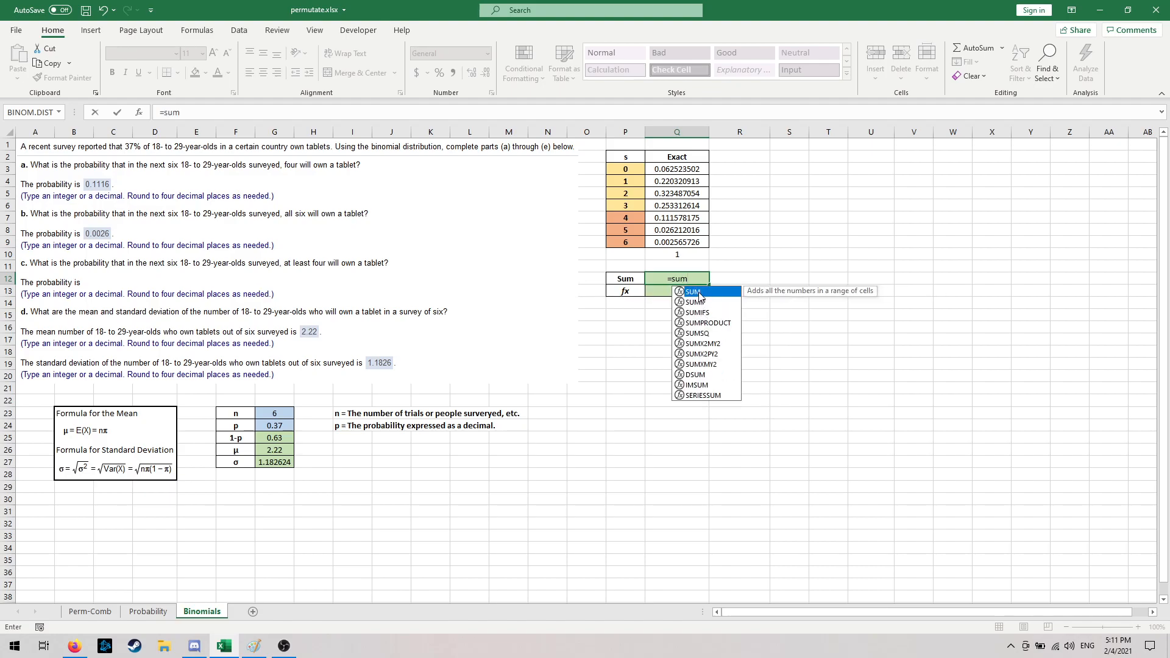
double_click(695, 292)
drag(688, 218, 690, 242)
key(Return)
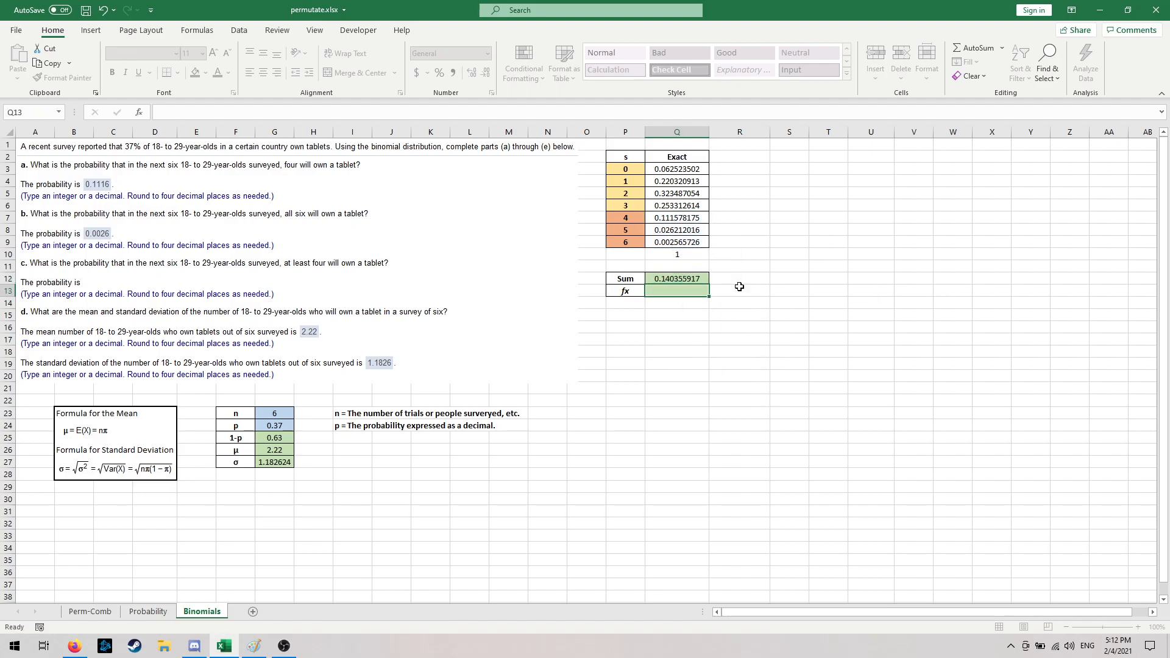
- Delete the blank picture covering the answer to part c and check the sum formula in Q12
click(110, 279)
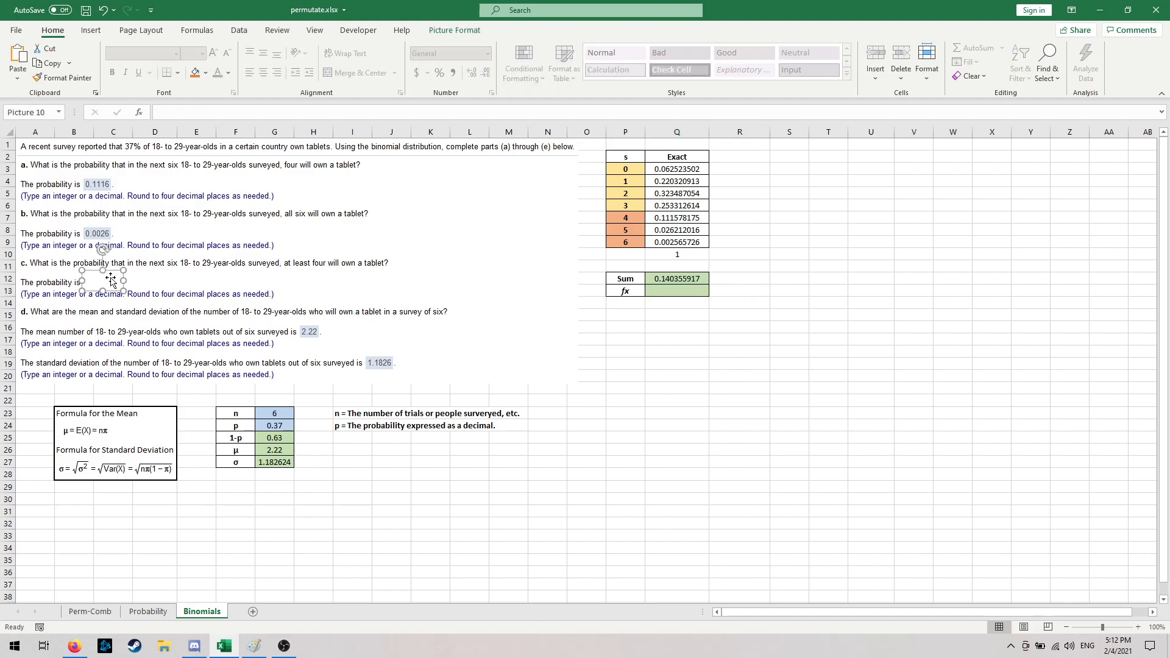
key(Delete)
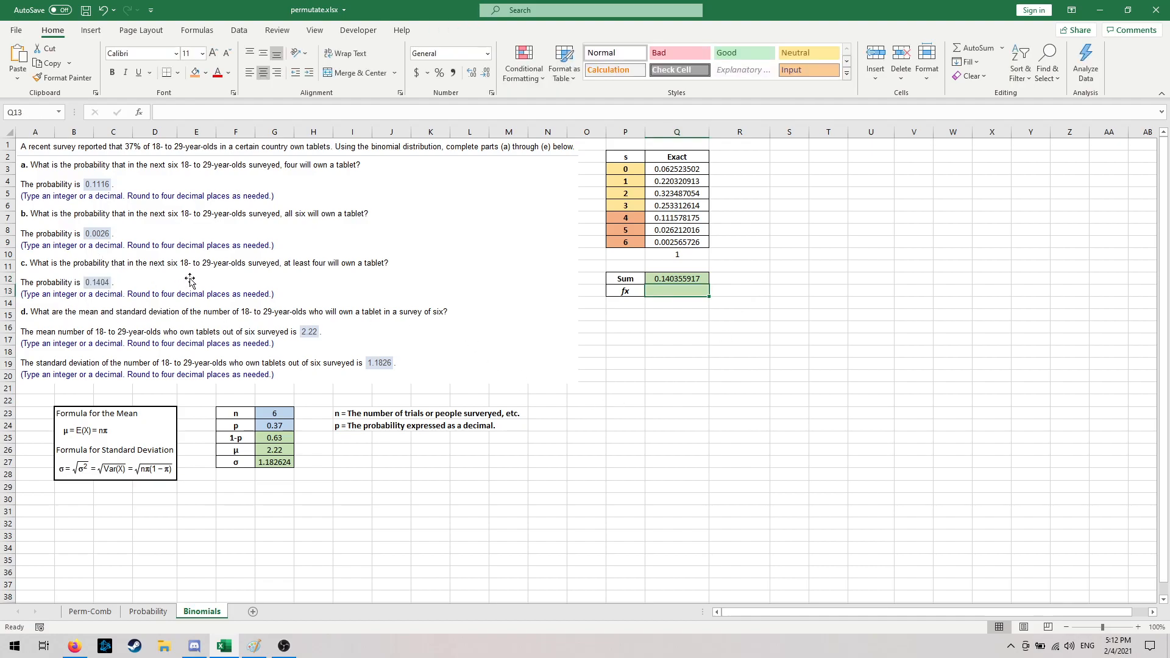
click(695, 279)
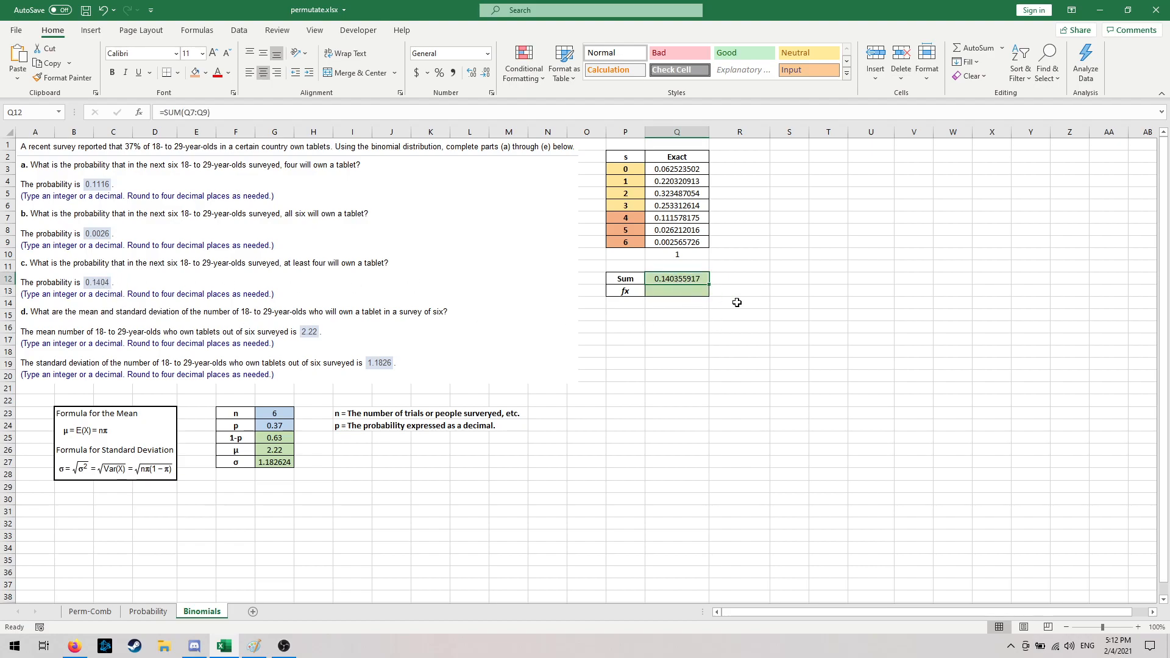
- Examine the exact probabilities for 4 to 6 successes in Q7:Q9 alongside those for fewer successes in Q3:Q6
click(683, 292)
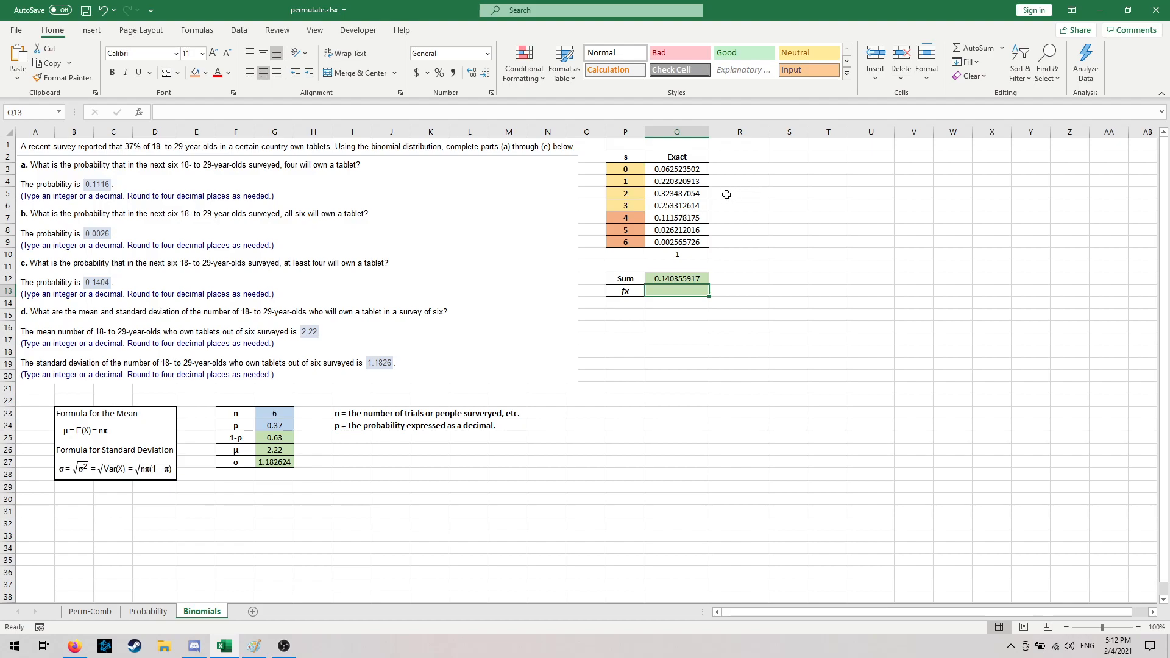
click(690, 220)
click(696, 233)
click(693, 242)
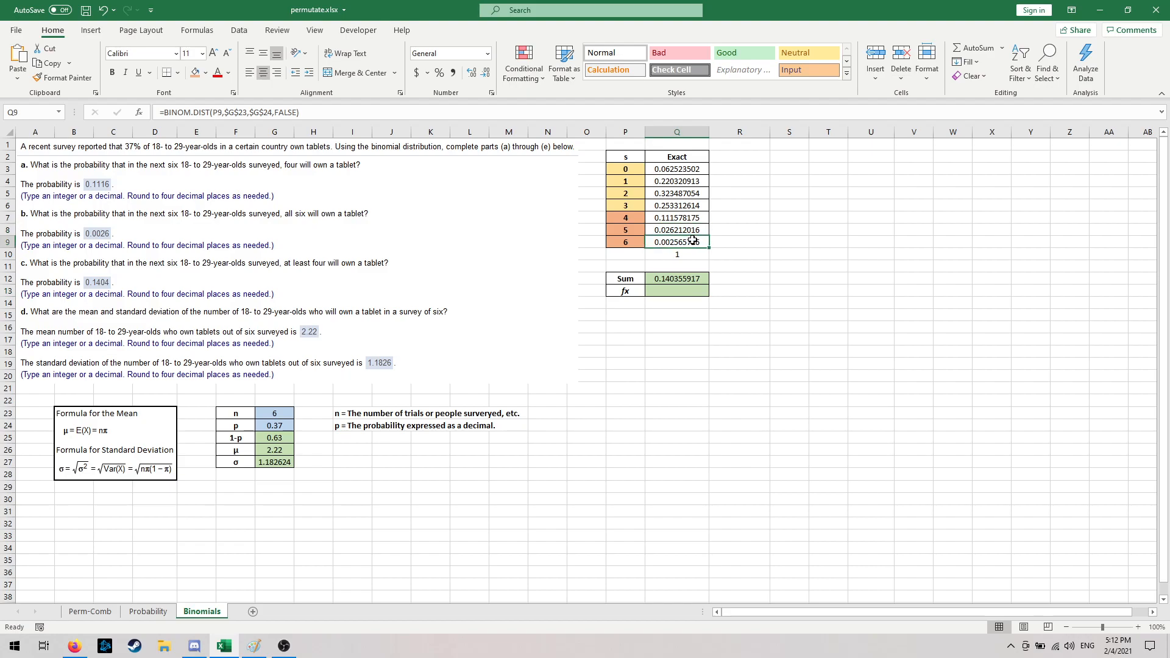
click(672, 289)
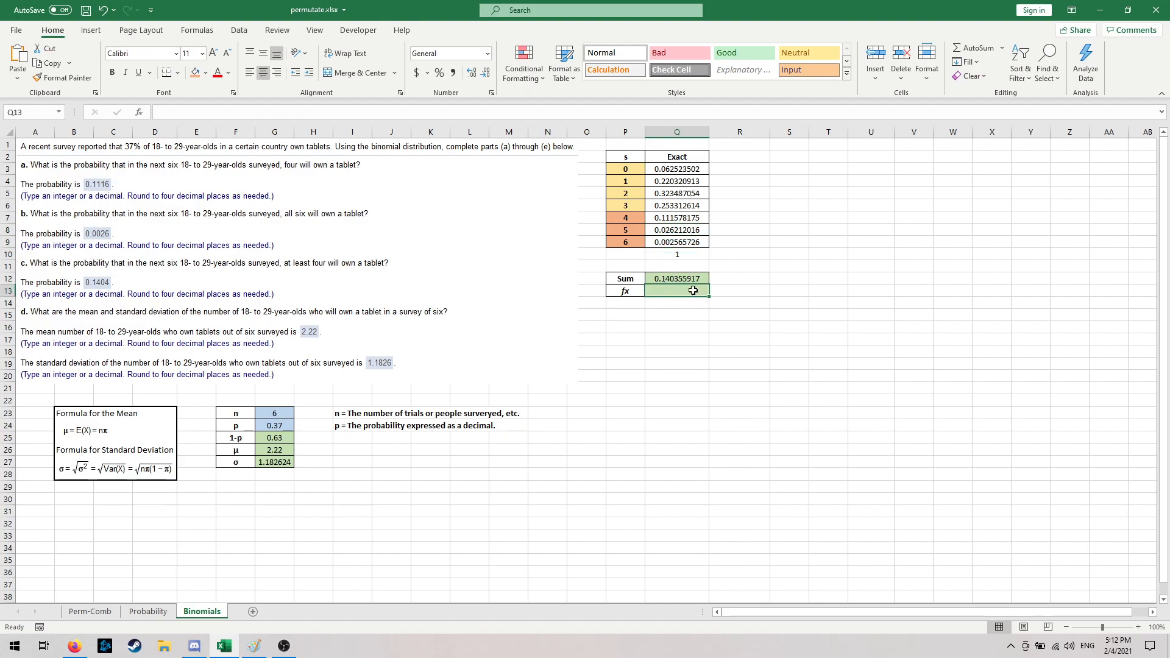
click(671, 170)
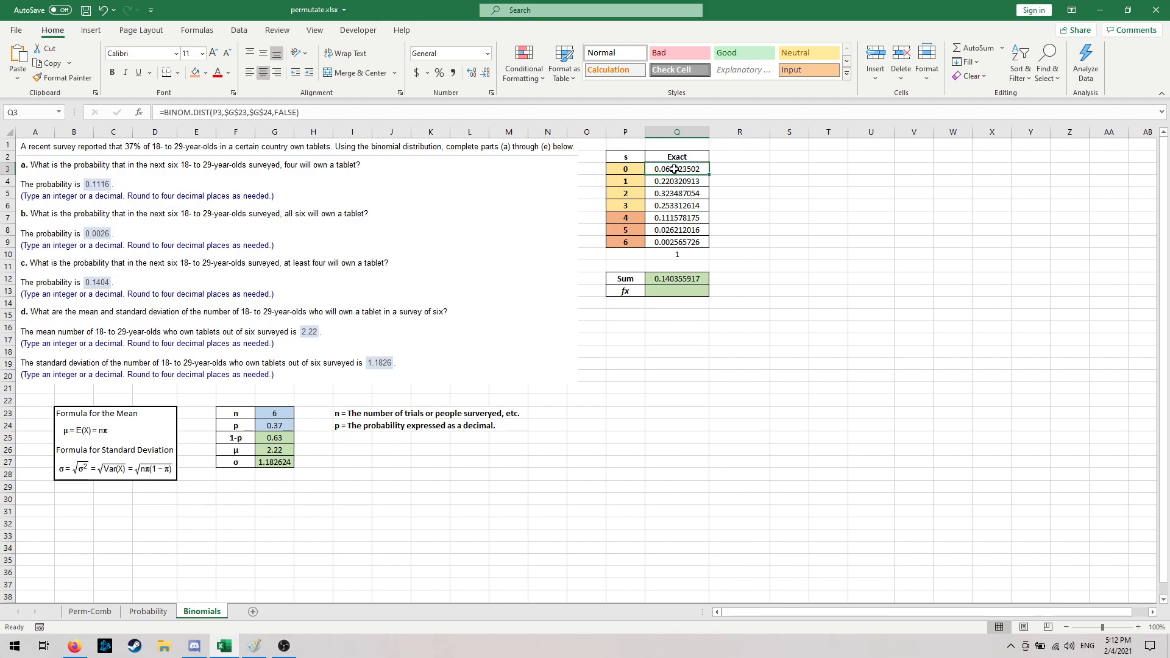
click(668, 217)
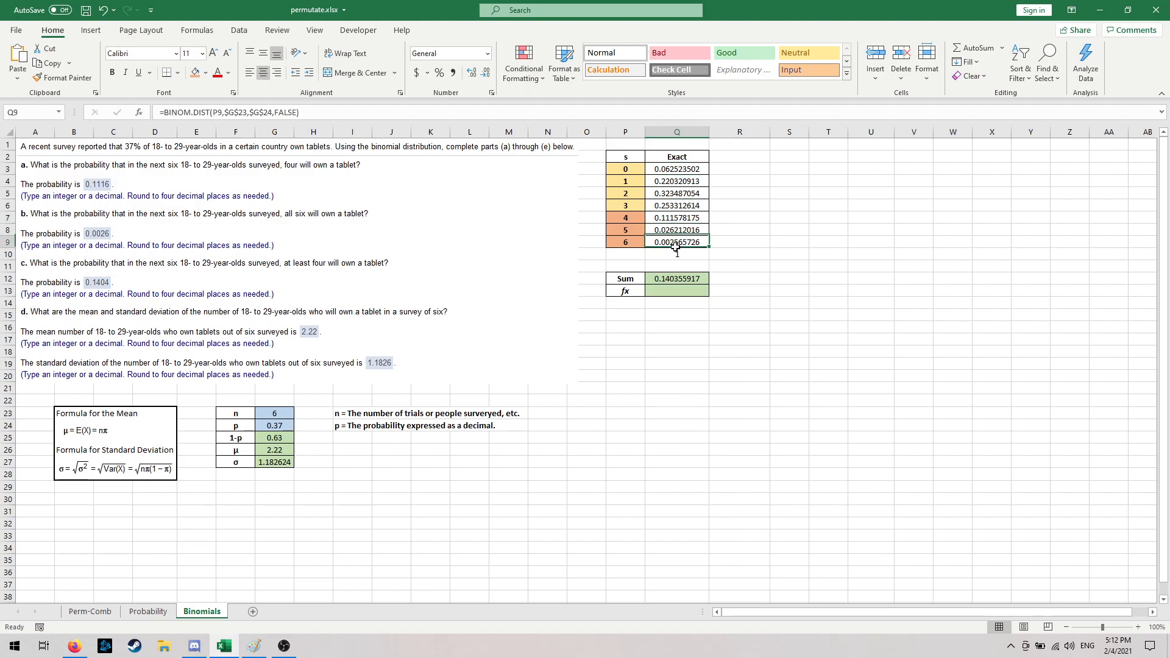
click(676, 194)
click(676, 182)
click(676, 170)
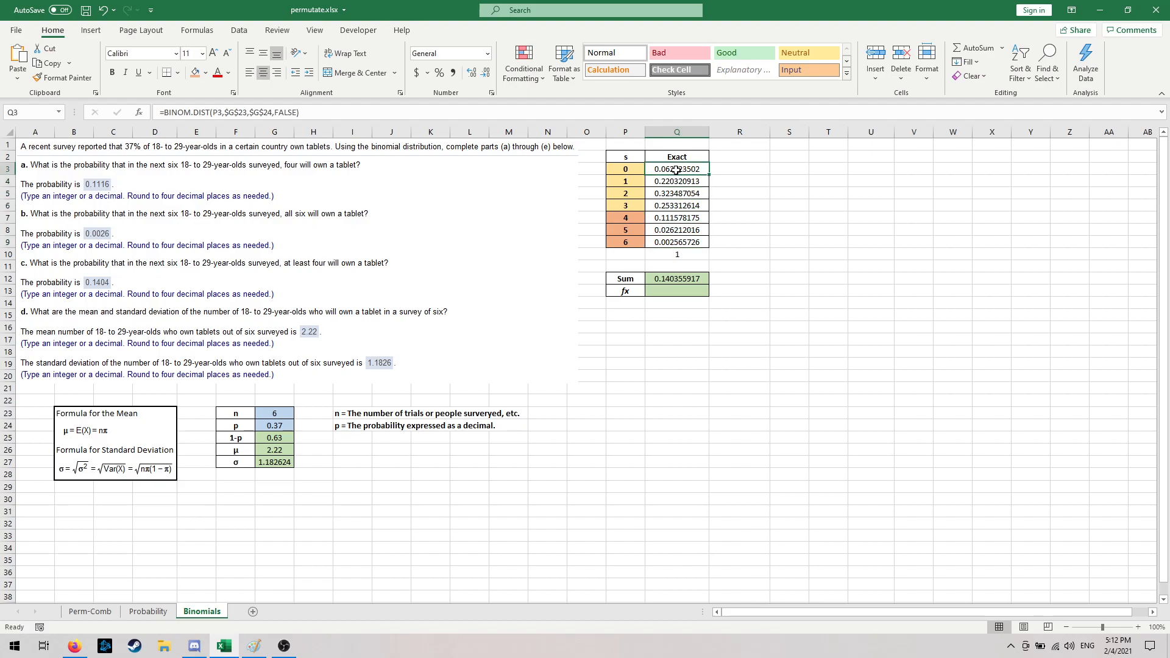
- Compare the success counts 0 to 3 in P3:P6 with the at-least-four probabilities in Q7:Q9 as complements
click(634, 206)
click(637, 194)
click(634, 182)
click(633, 170)
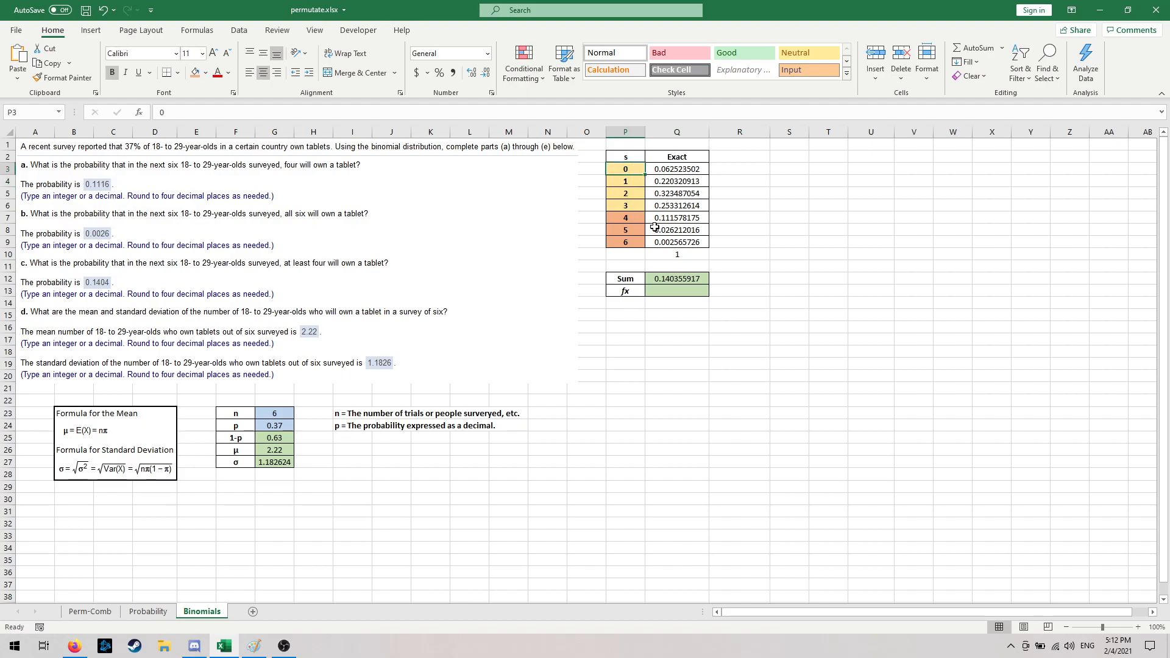
click(678, 221)
click(667, 231)
click(667, 241)
click(678, 228)
click(678, 218)
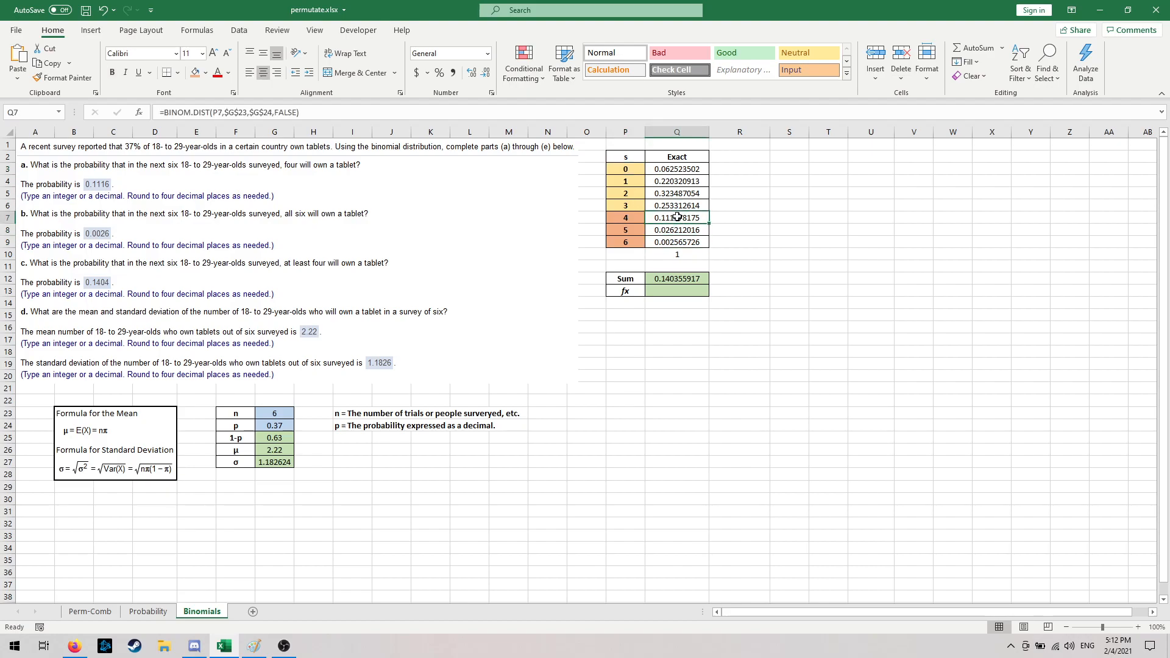
- Start a formula in Q13 that subtracts a BINOM.DIST function from 1, with 3 as the number of successes
click(666, 290)
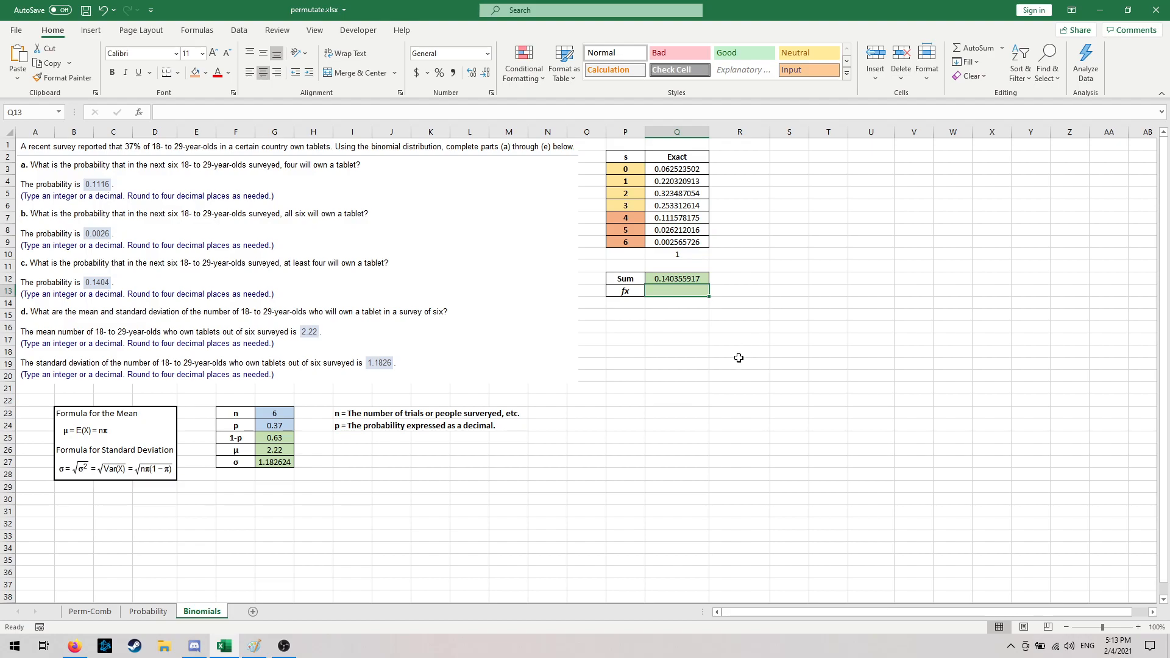
text(=1-)
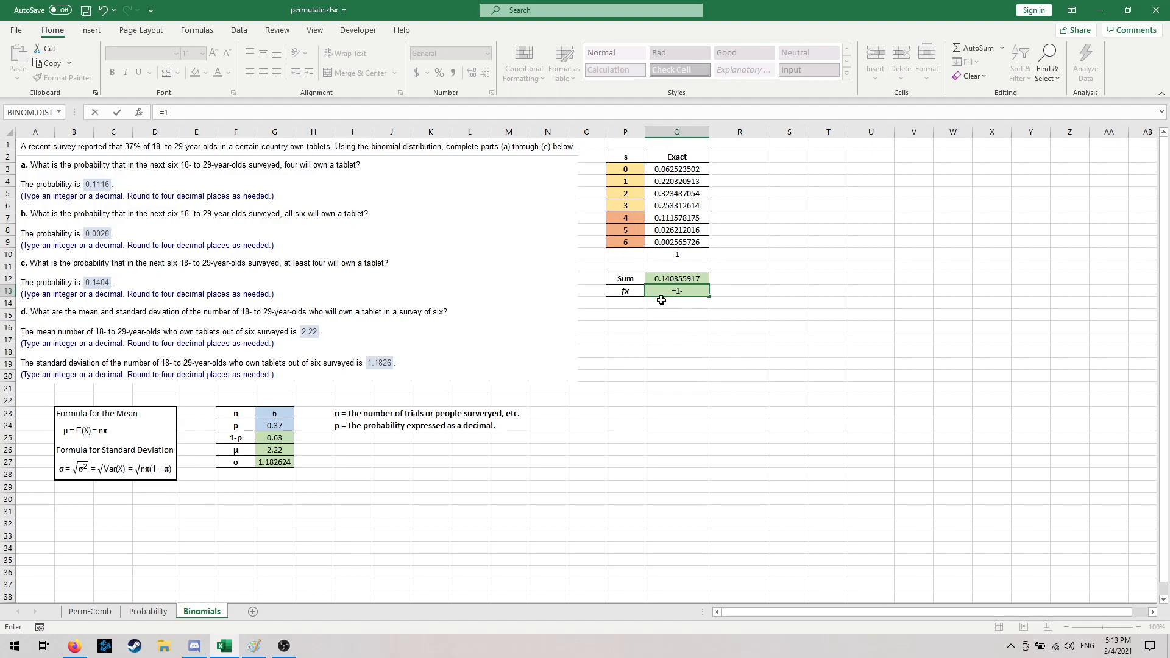
text(b)
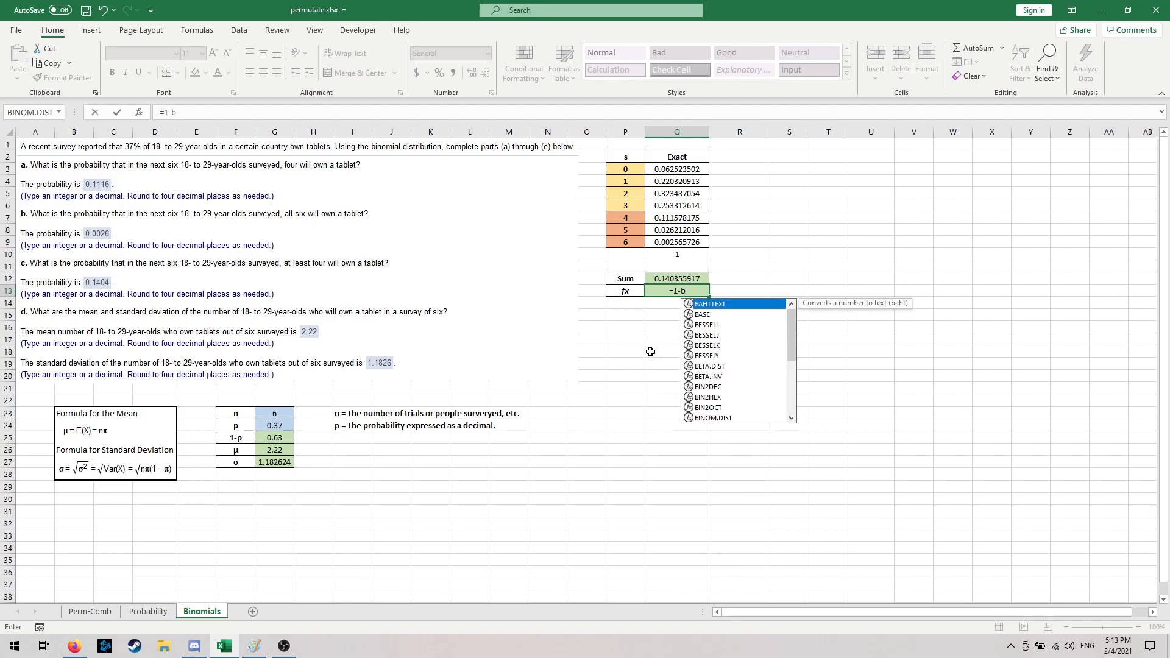
text(in)
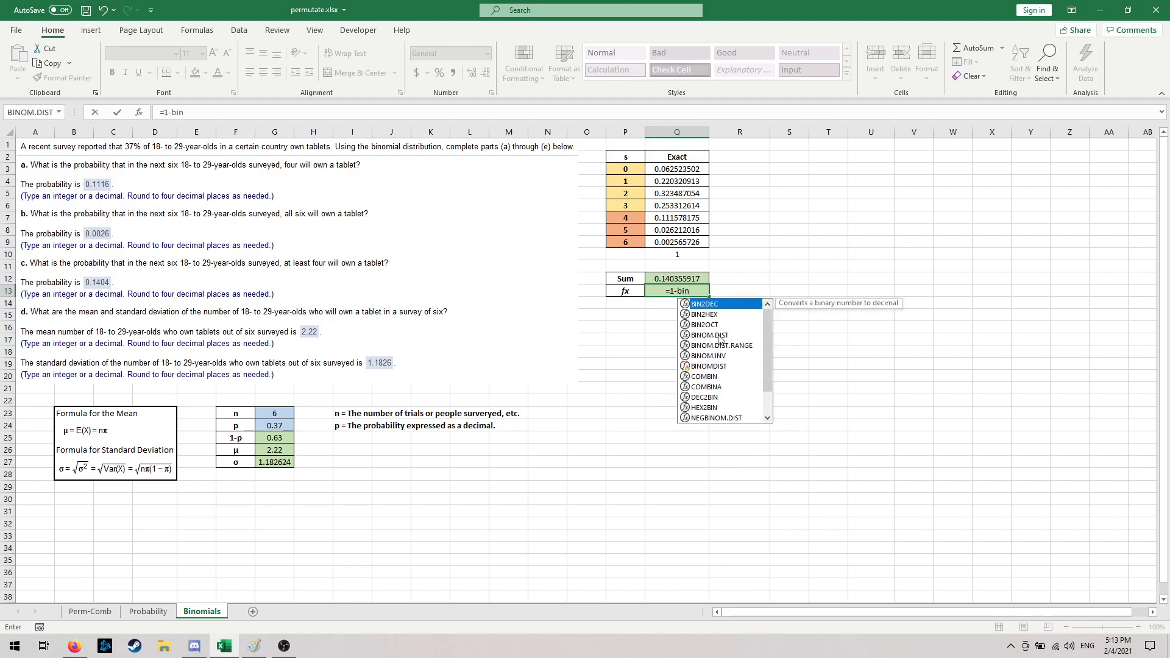
double_click(719, 335)
text(3,)
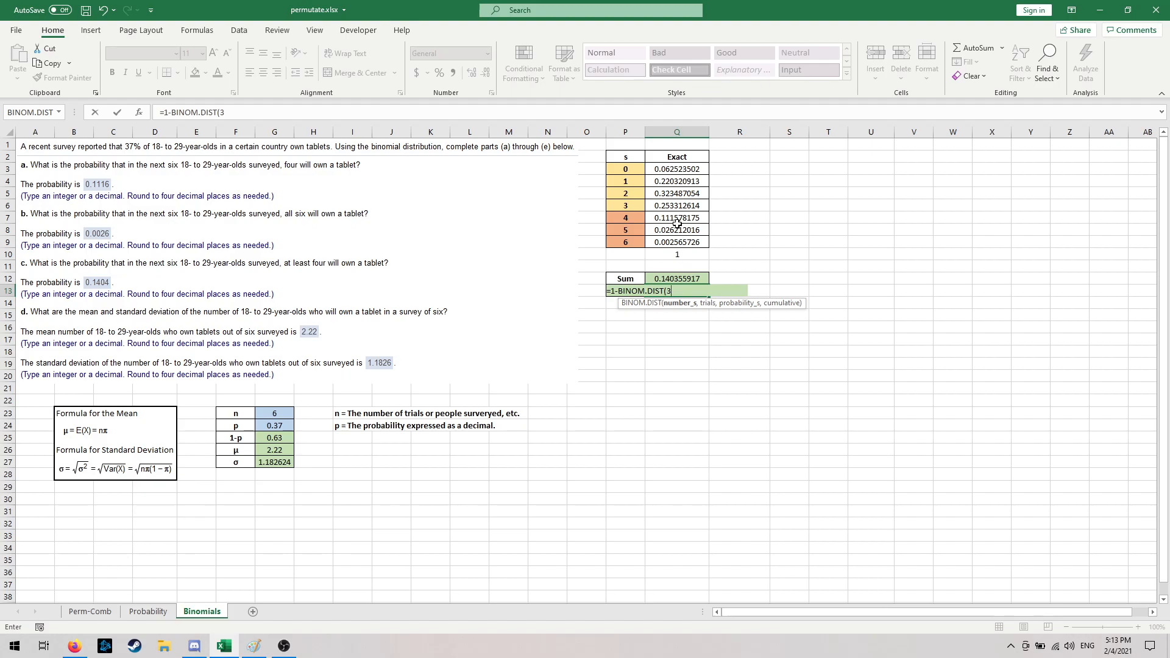
- Supply G23 as the trials argument and G24 as the success probability in the BINOM.DIST formula in Q13
text(,)
click(285, 416)
text(,)
click(285, 430)
text(,)
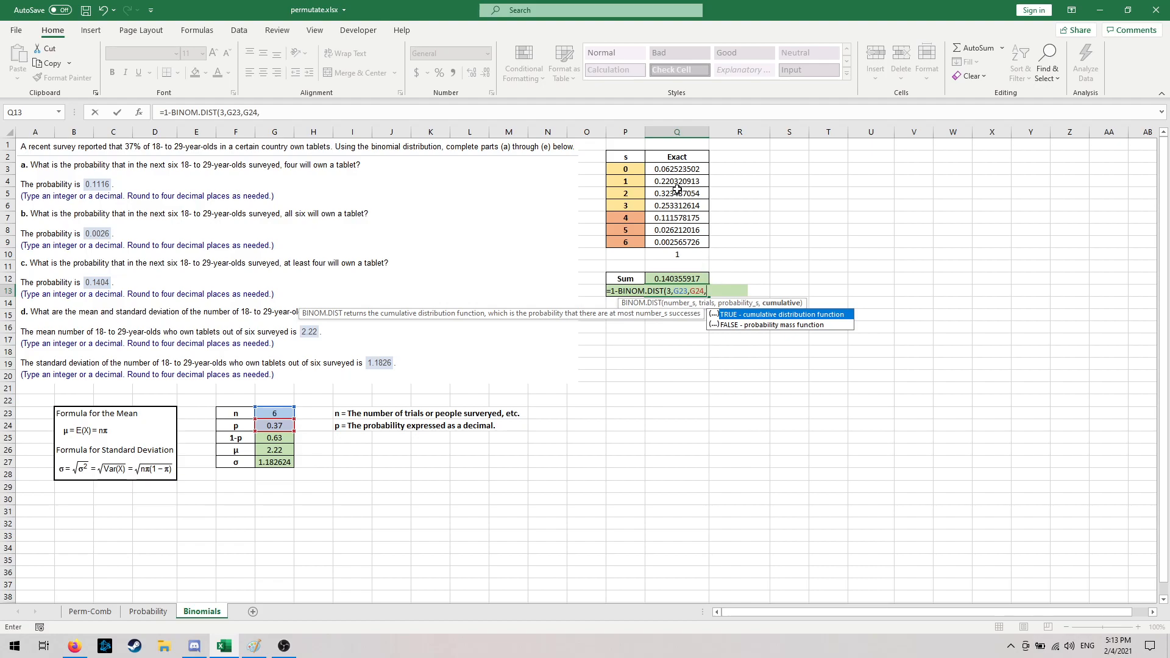
click(624, 207)
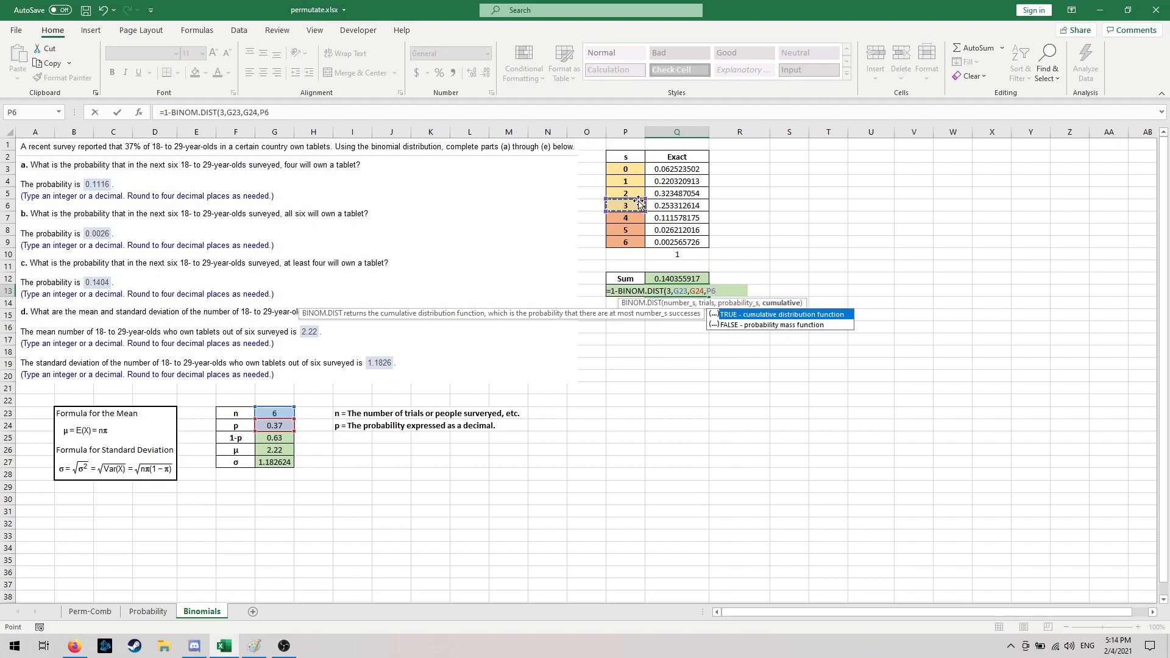
click(280, 105)
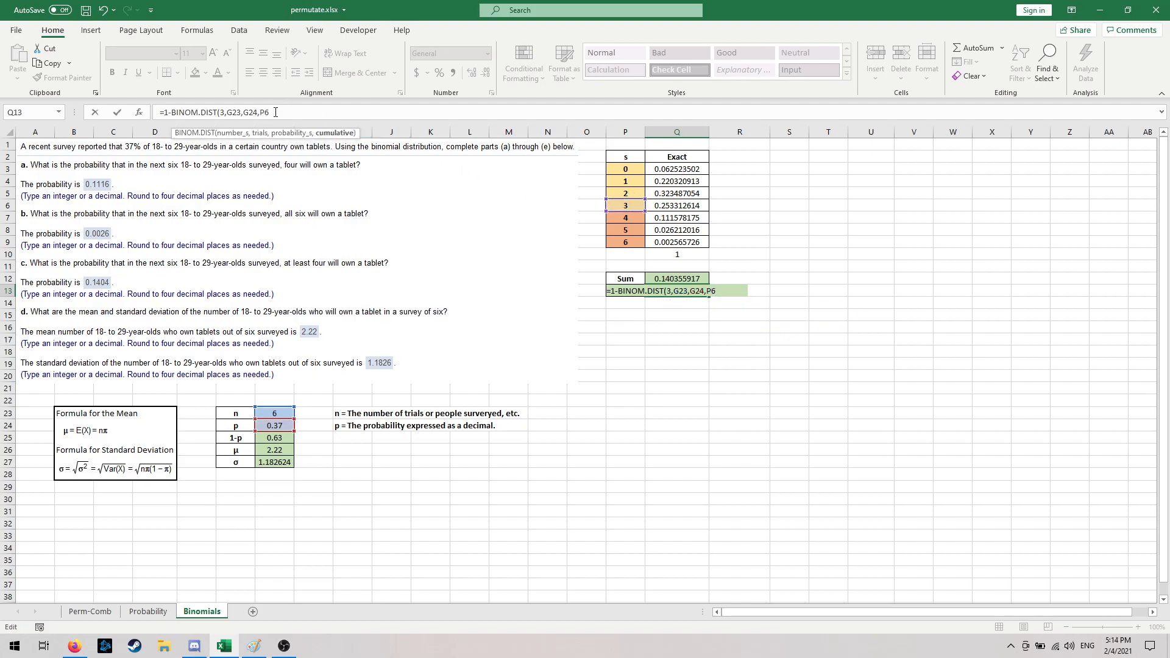
key(BackSpace)
key(BackSpace)
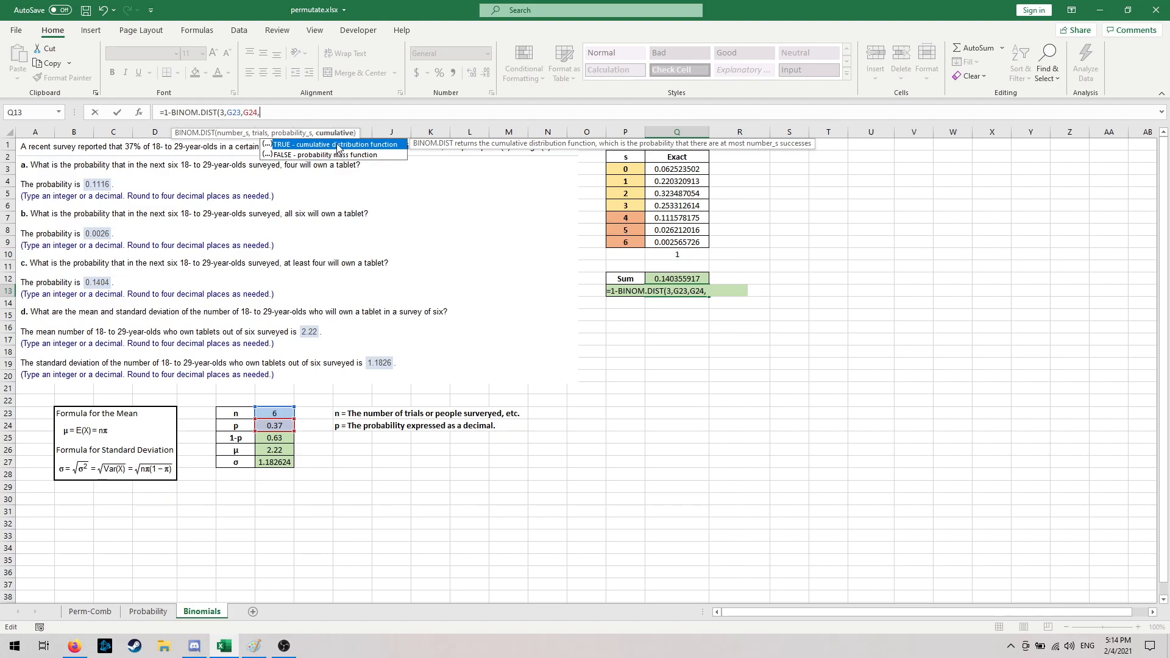
- Set the cumulative argument to TRUE and complete the formula in Q13 as =1-BINOM.DIST(3,G23,G24,TRUE)
double_click(310, 147)
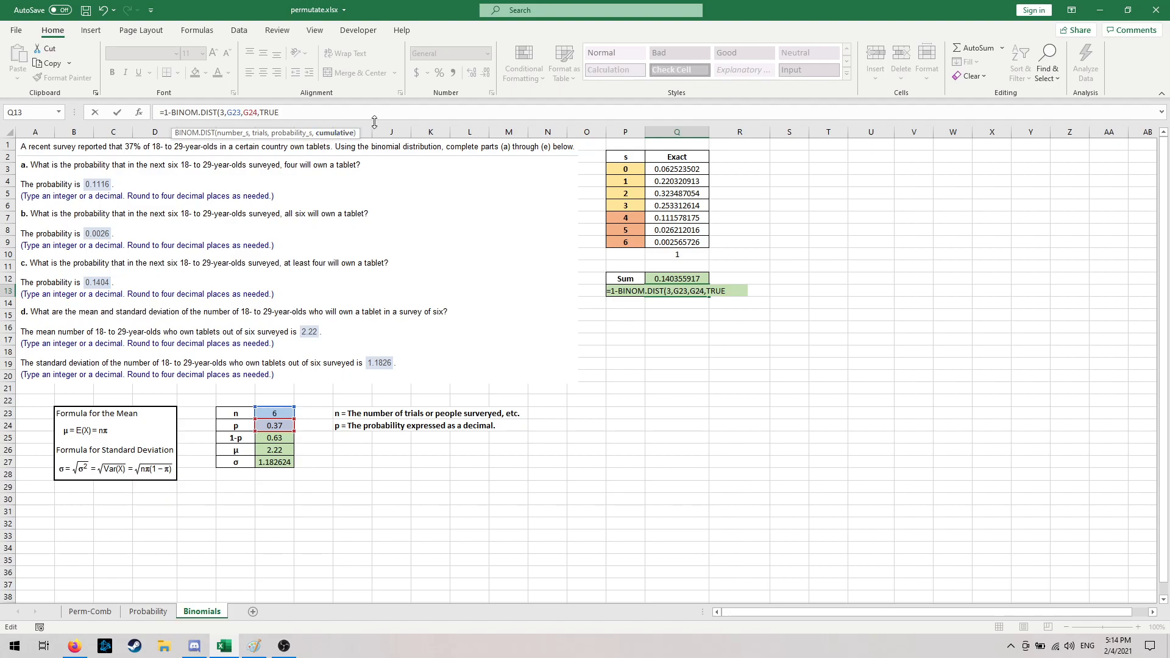
key(Return)
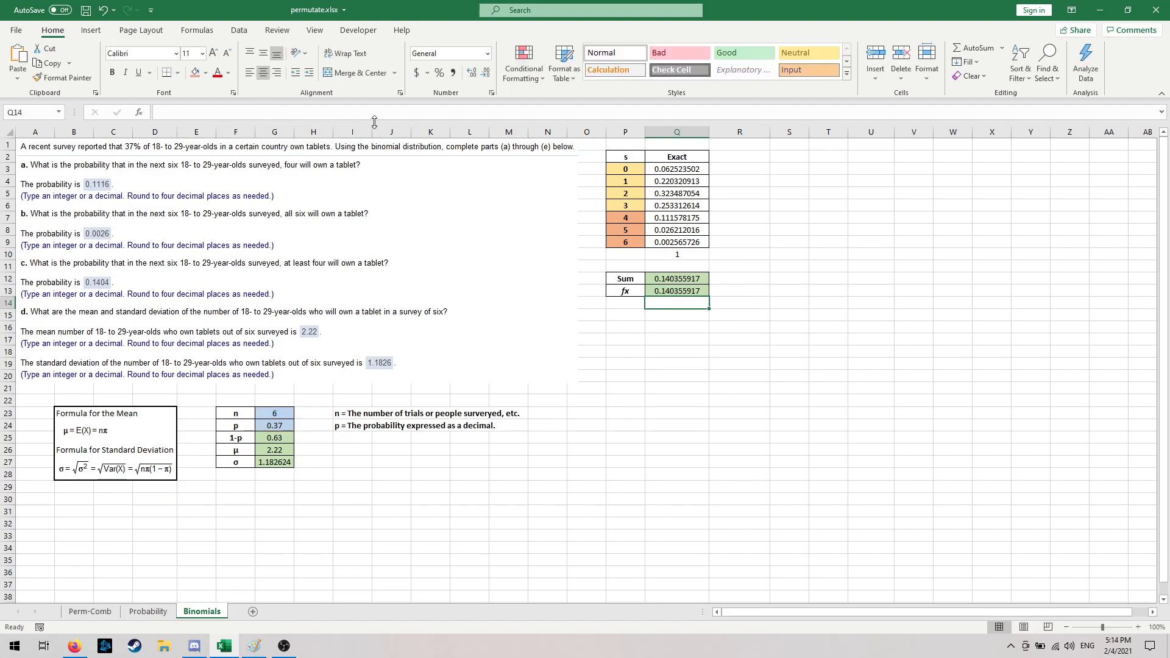
- Compare the complement formula in Q13 with the sum formula in Q12
click(678, 292)
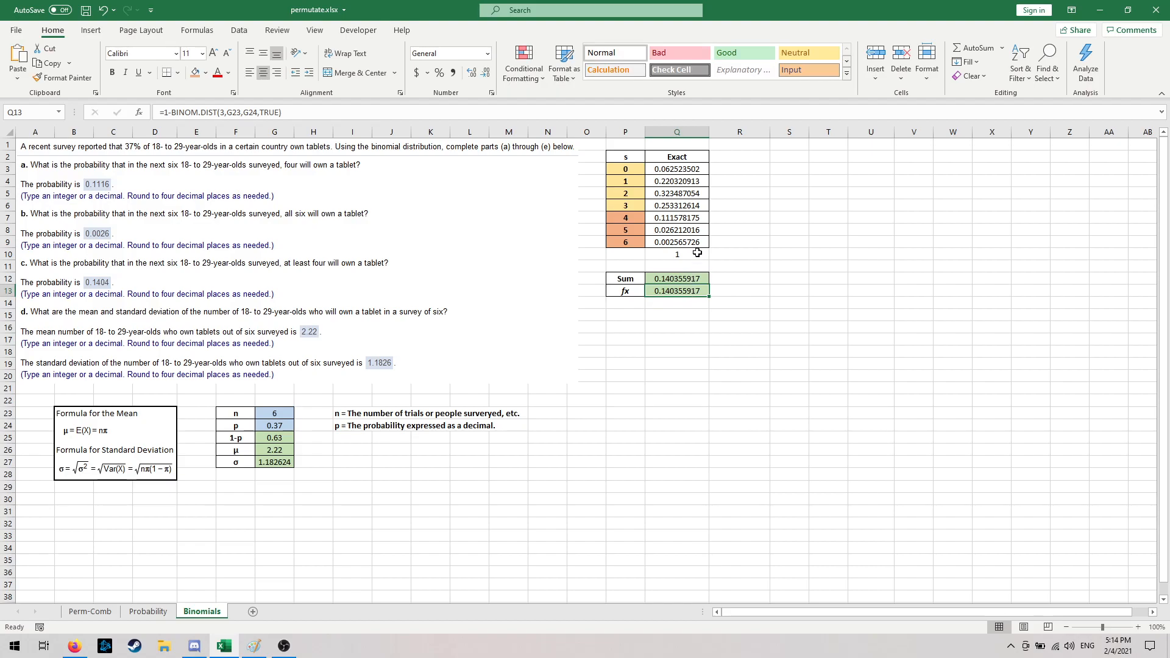
click(681, 277)
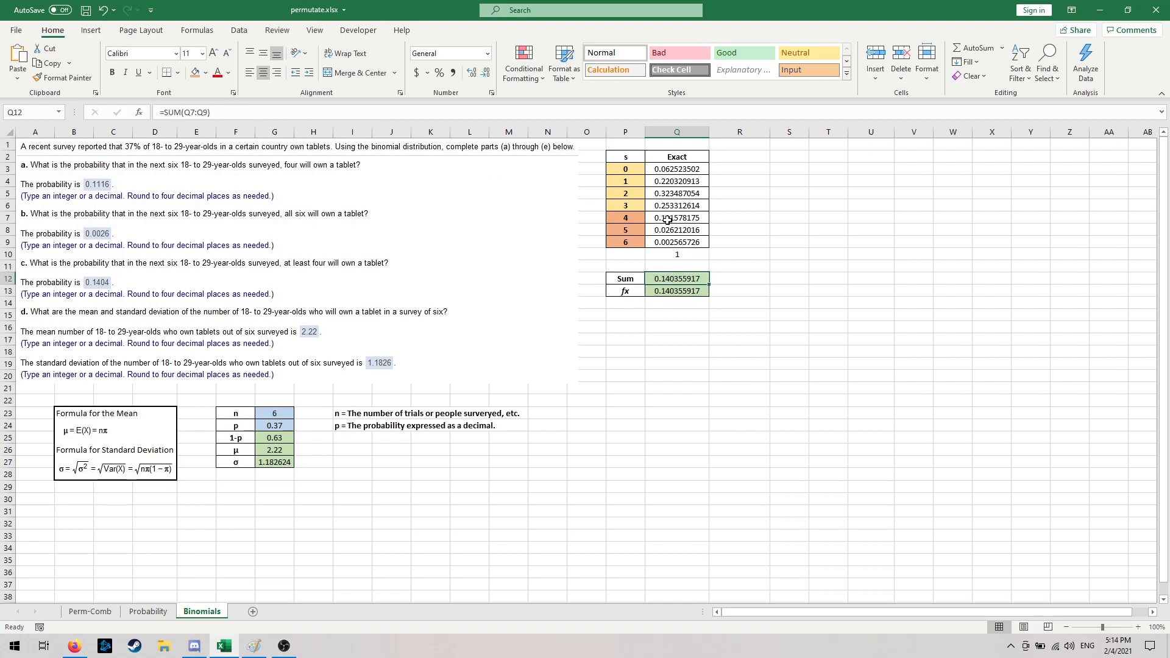
click(676, 328)
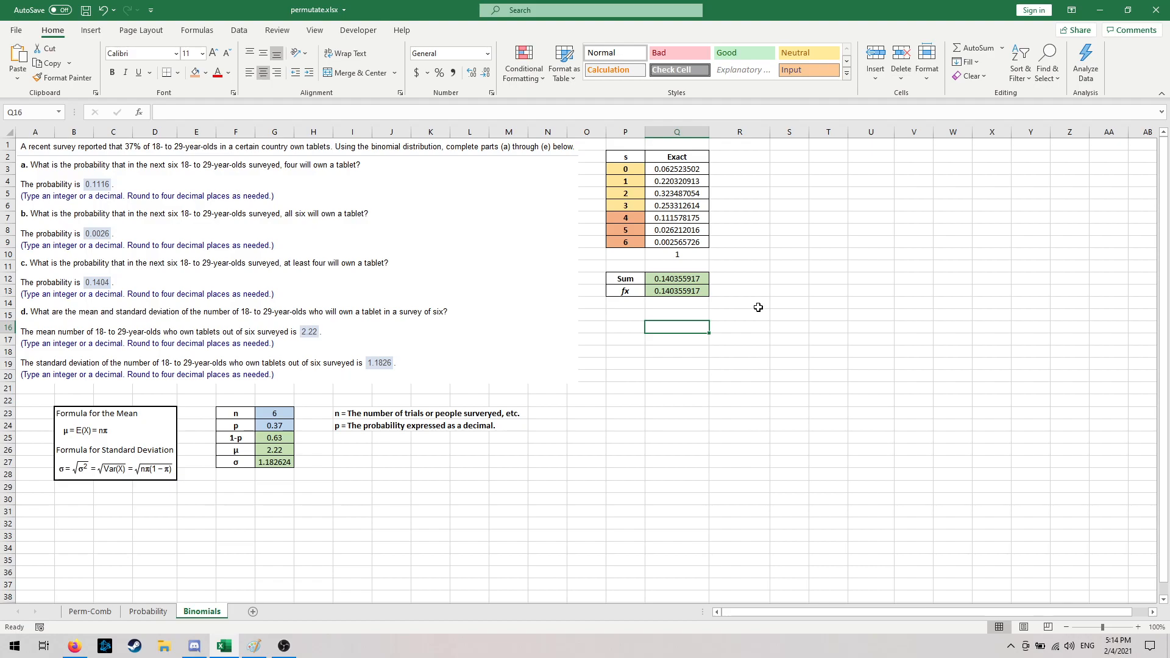